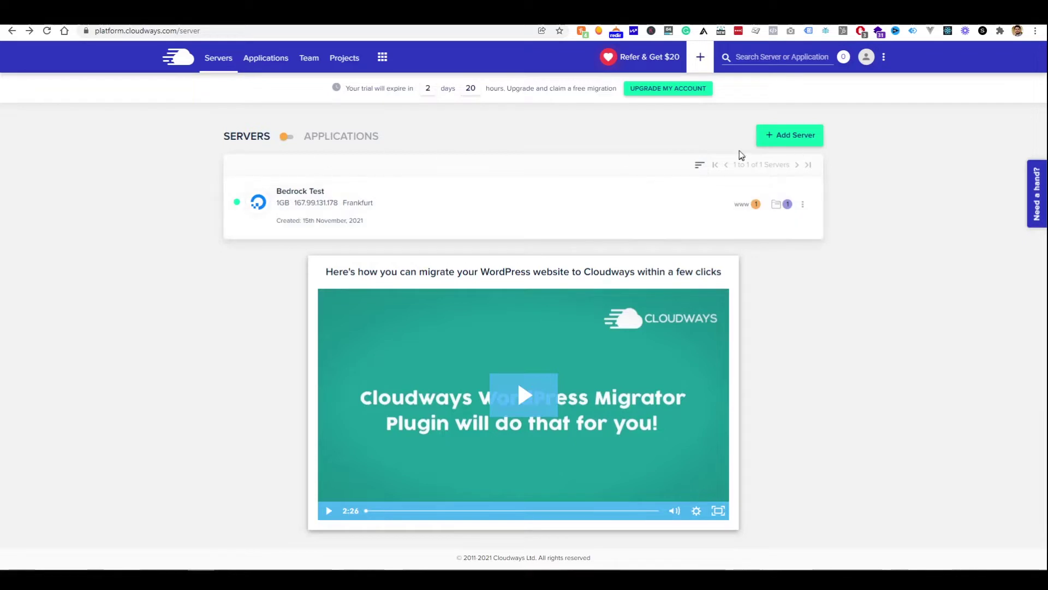
Try the Add Server form: Linode, then DigitalOcean, with size slid down to $12
left_click(769, 141)
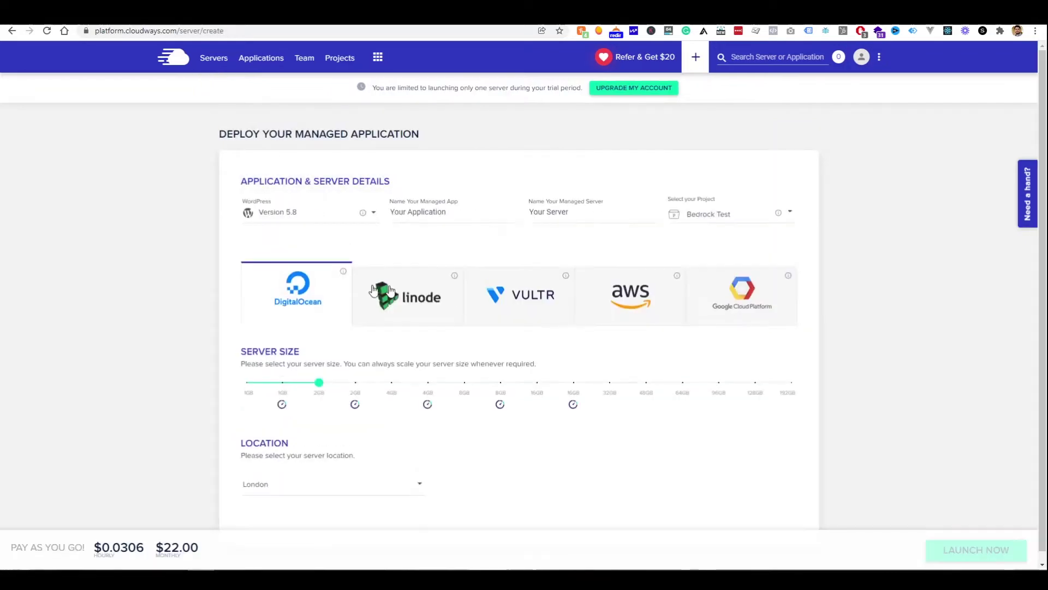
left_click(384, 299)
left_click(295, 299)
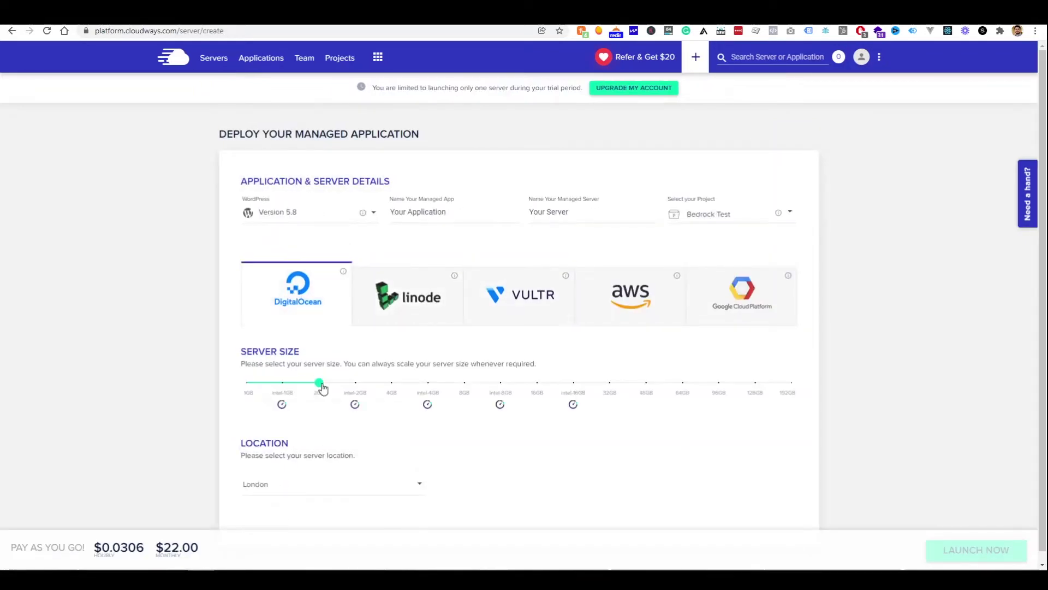
mouse_move(319, 383)
left_mouse_down()
mouse_move(244, 383)
mouse_move(299, 389)
left_mouse_up()
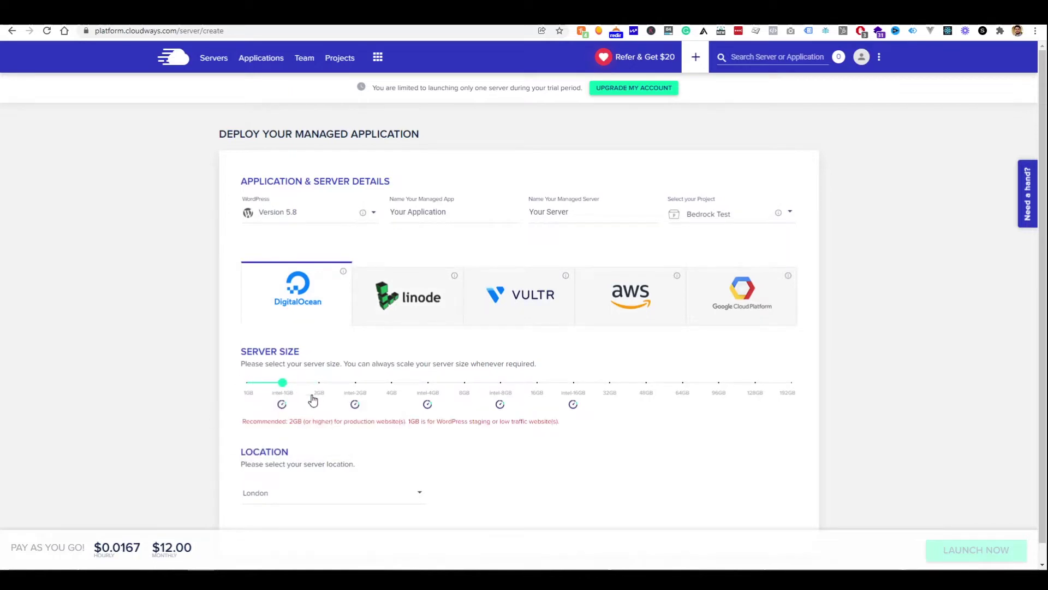
scroll(714, 253, "down", 1)
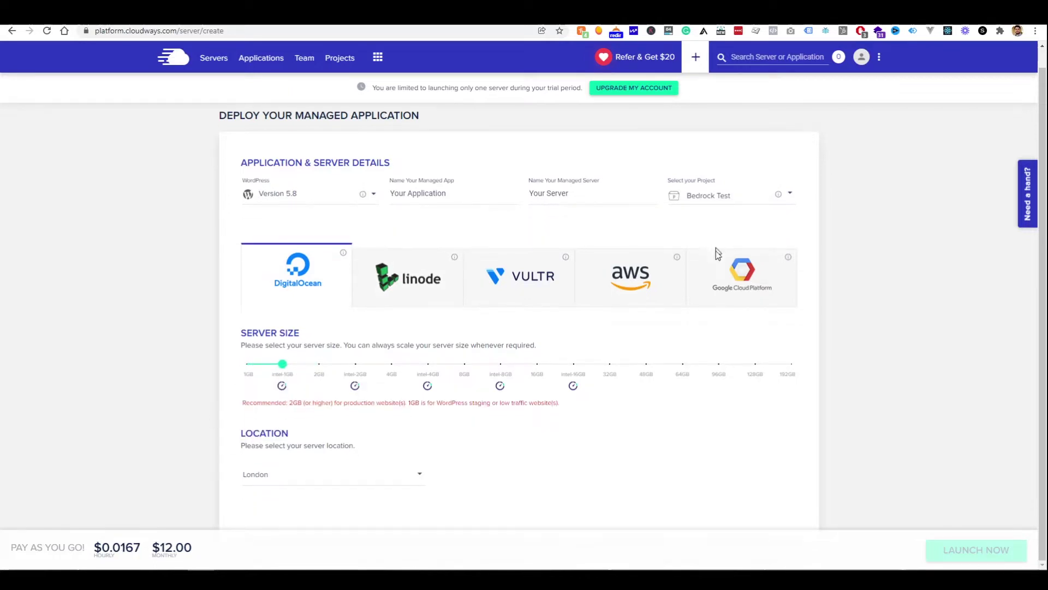
scroll(639, 130, "up", 1)
scroll(599, 293, "down", 1)
scroll(599, 294, "up", 1)
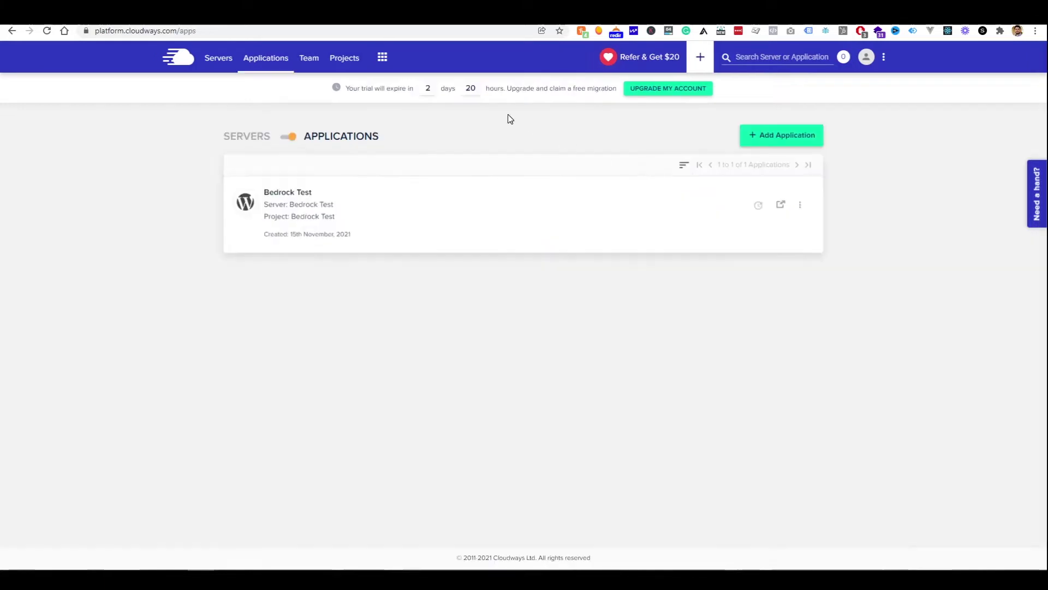
Create a WordPress Version 5.8 app called 'Bedrock Youtube' on the Bedrock Test server
left_click(786, 140)
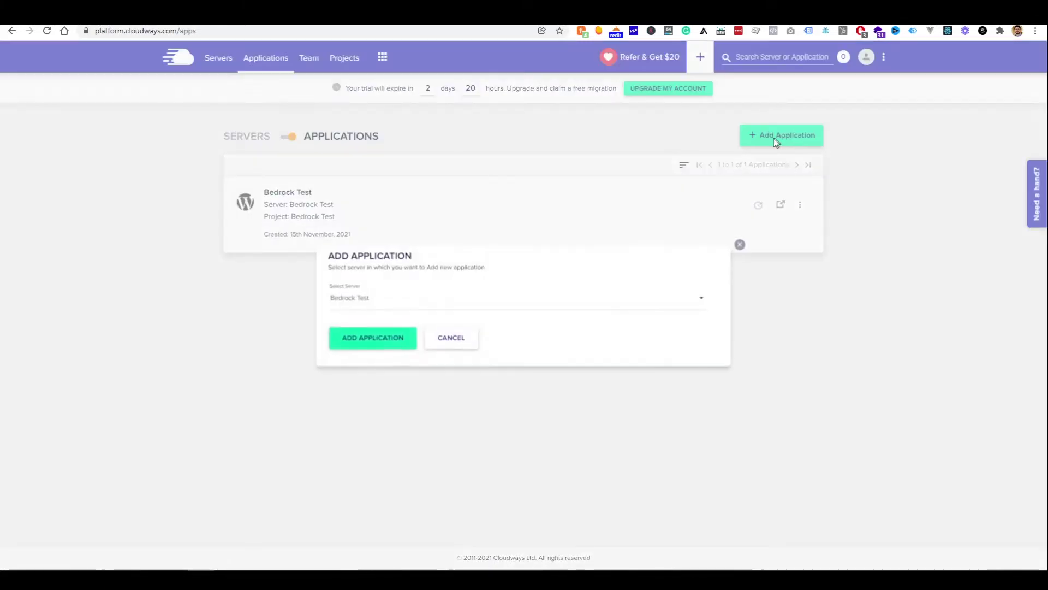
left_click(393, 341)
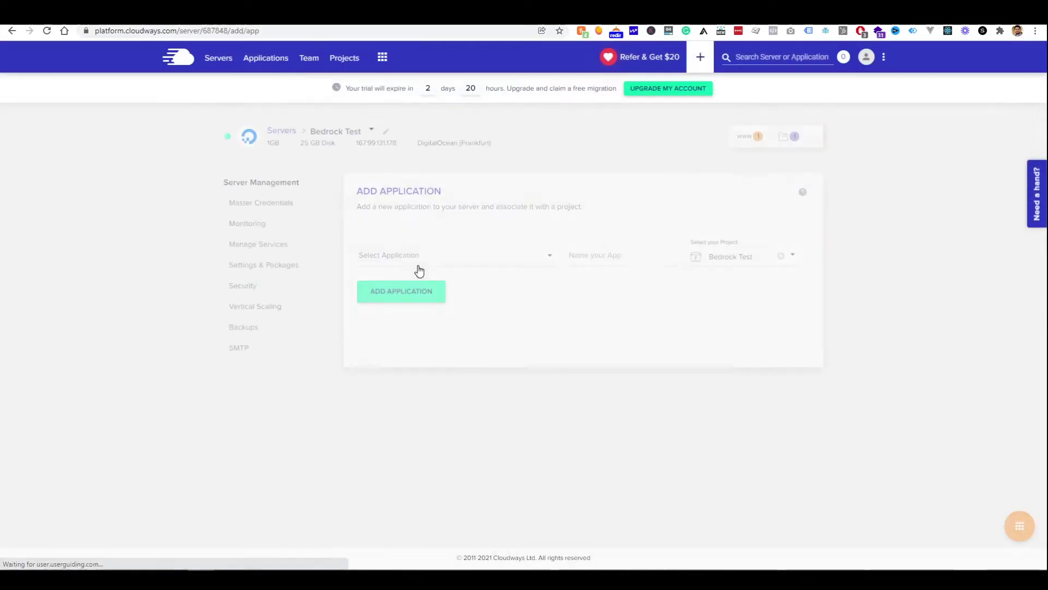
left_click(412, 266)
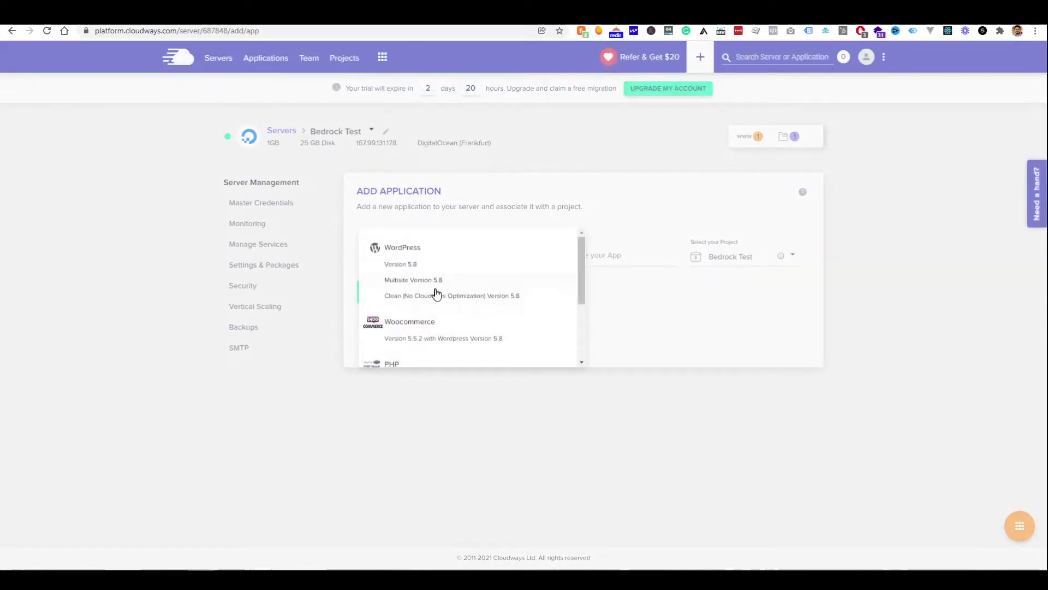
left_click(453, 268)
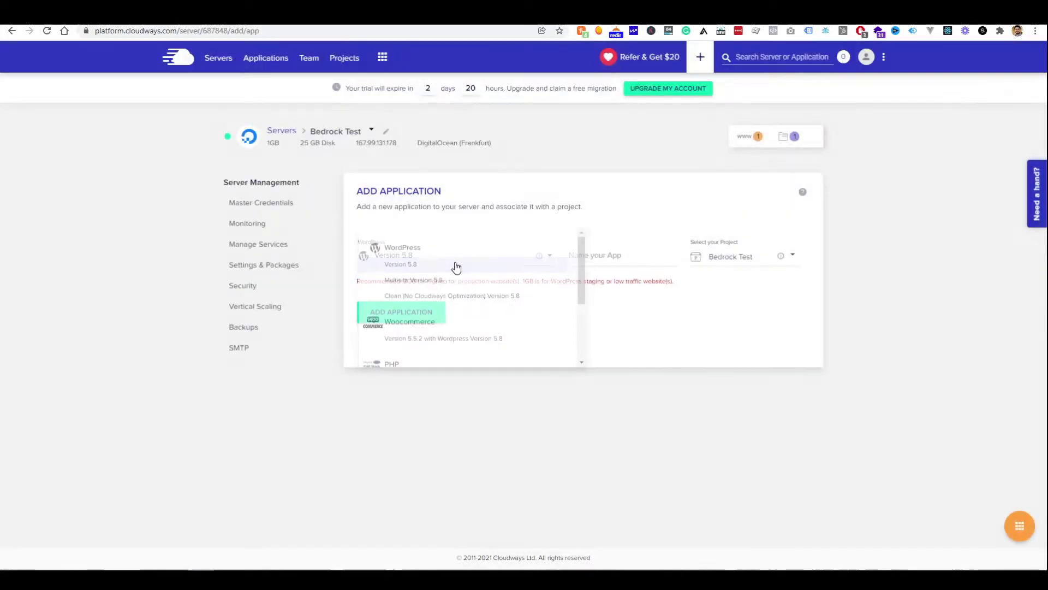
left_click(617, 260)
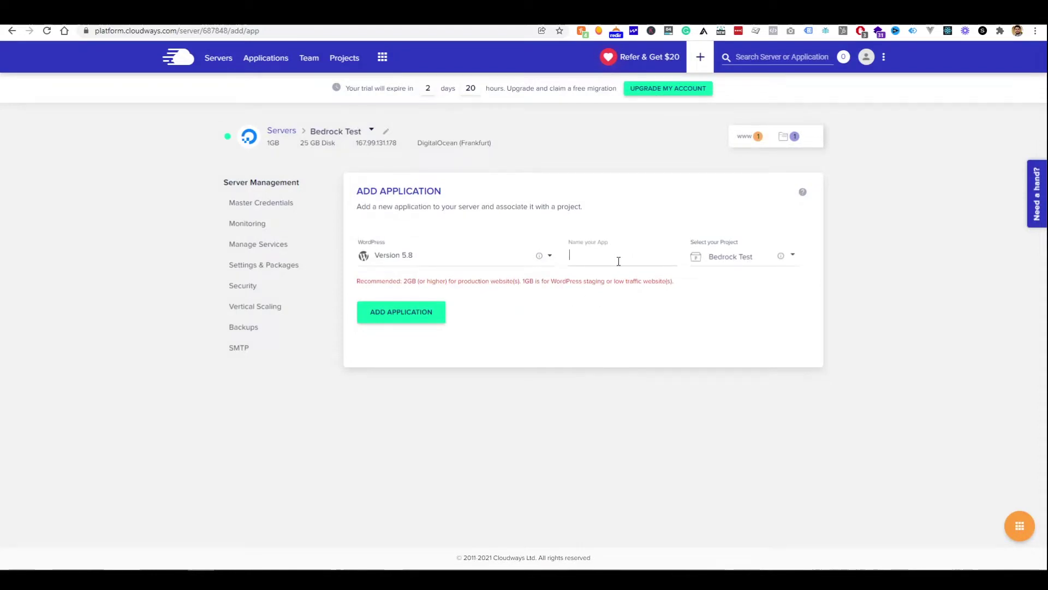
type("Bedrock Youtube")
left_click(419, 320)
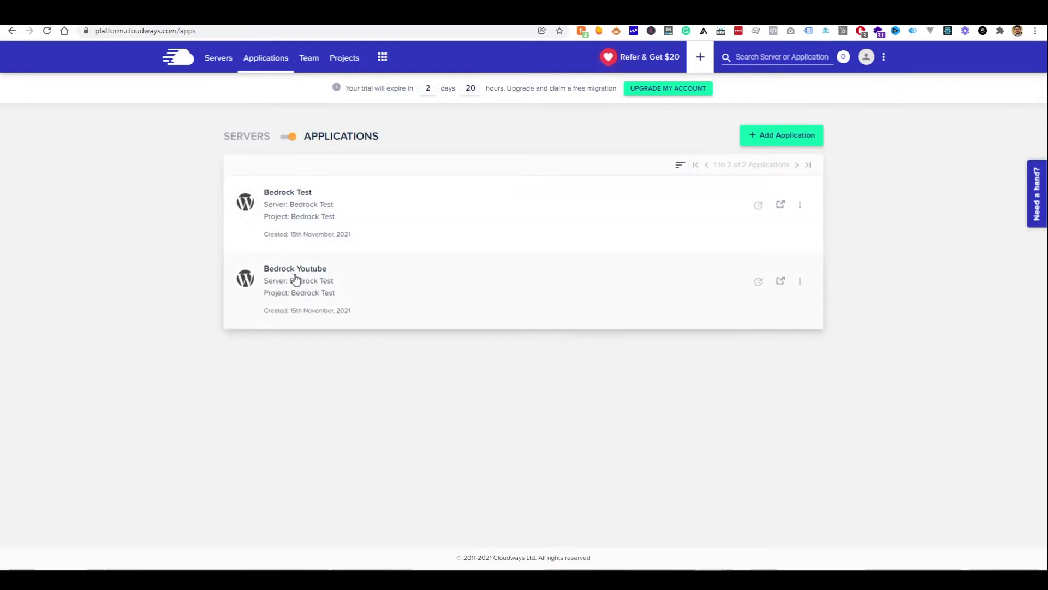
Open Bedrock Youtube's access details and preview the new WordPress site at its Application URL
left_click(295, 279)
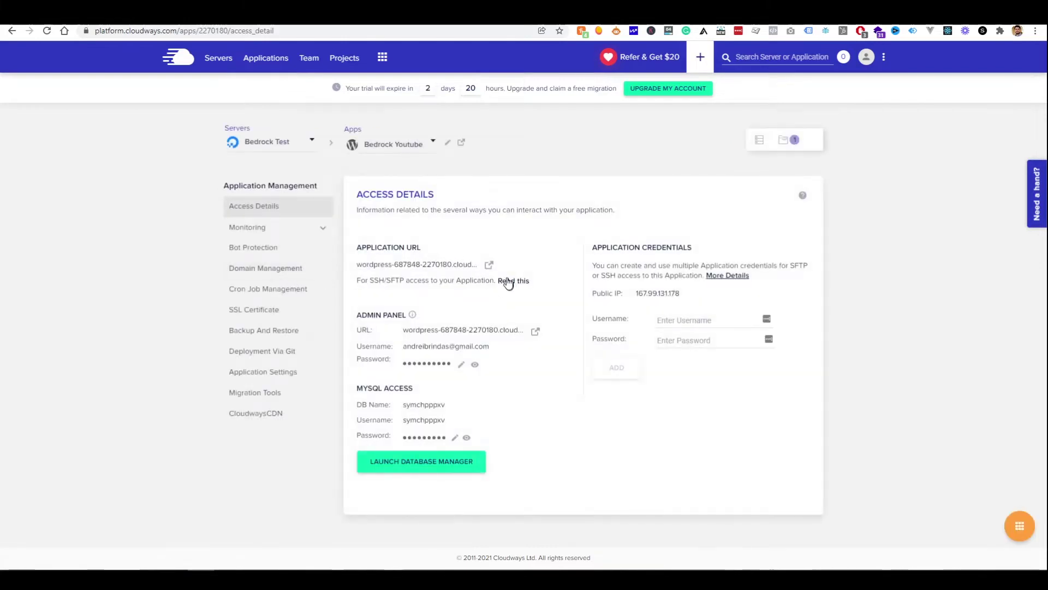
left_click(489, 265)
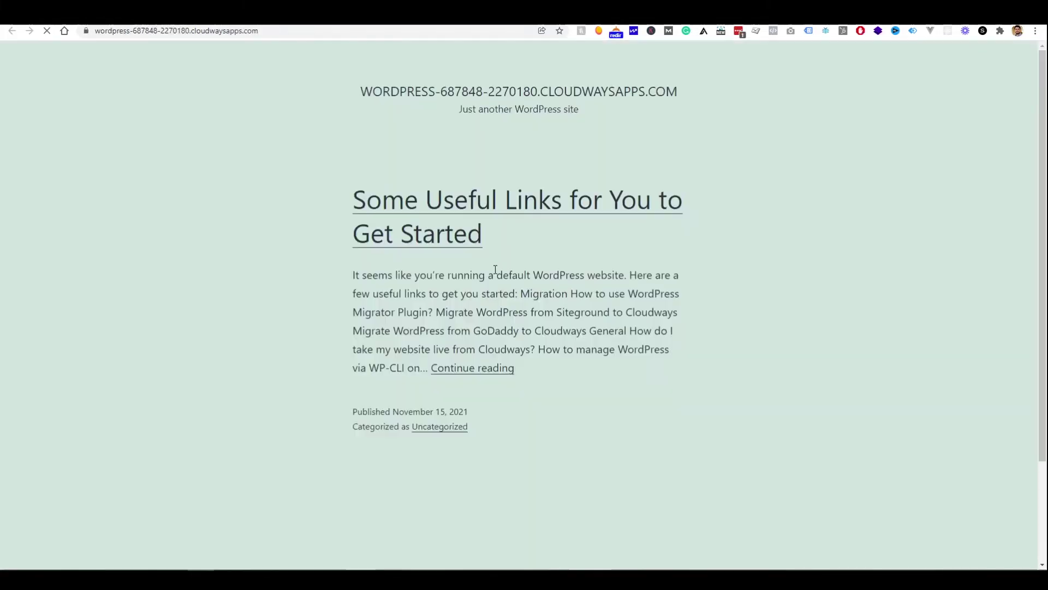
scroll(428, 180, "down", 3)
scroll(300, 184, "up", 3)
double_click(195, 31)
left_click(197, 56)
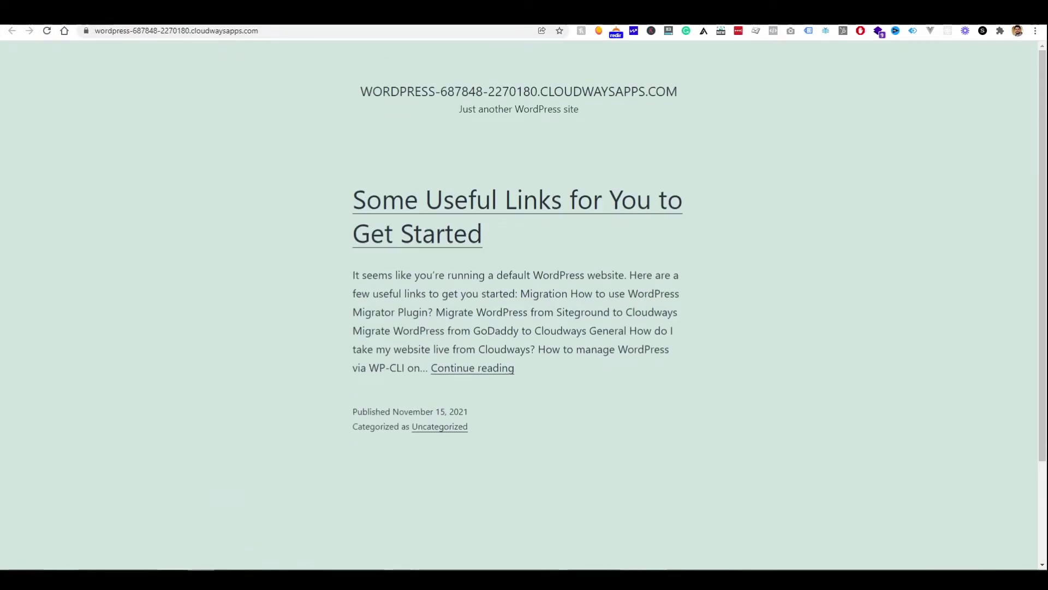
key("ctrl+Tab")
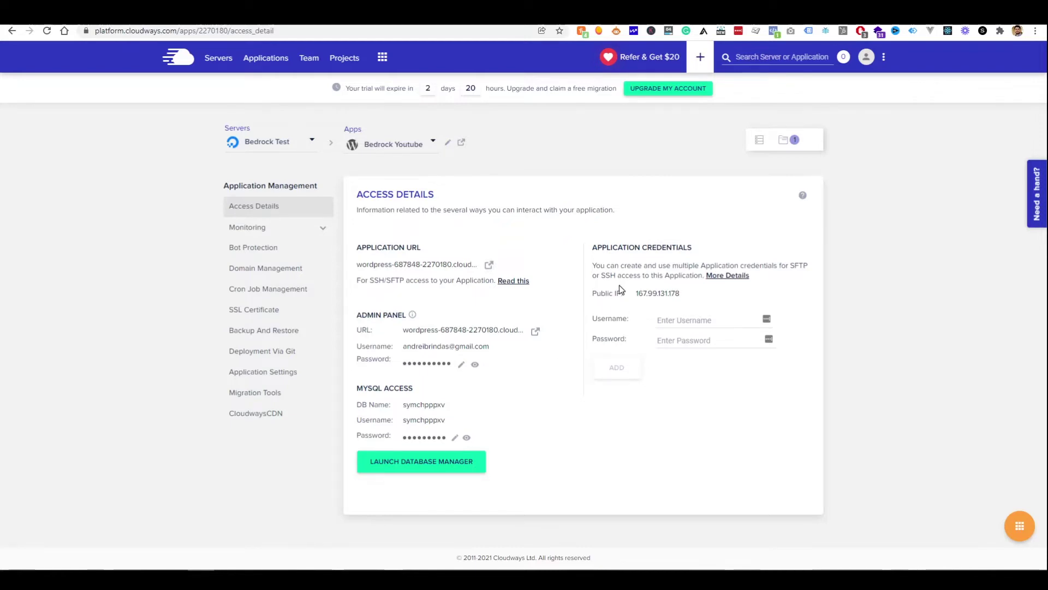
Add SFTP/SSH application credentials with a new username and password
left_click(706, 326)
type("ytbtest")
key("Tab")
type("••••")
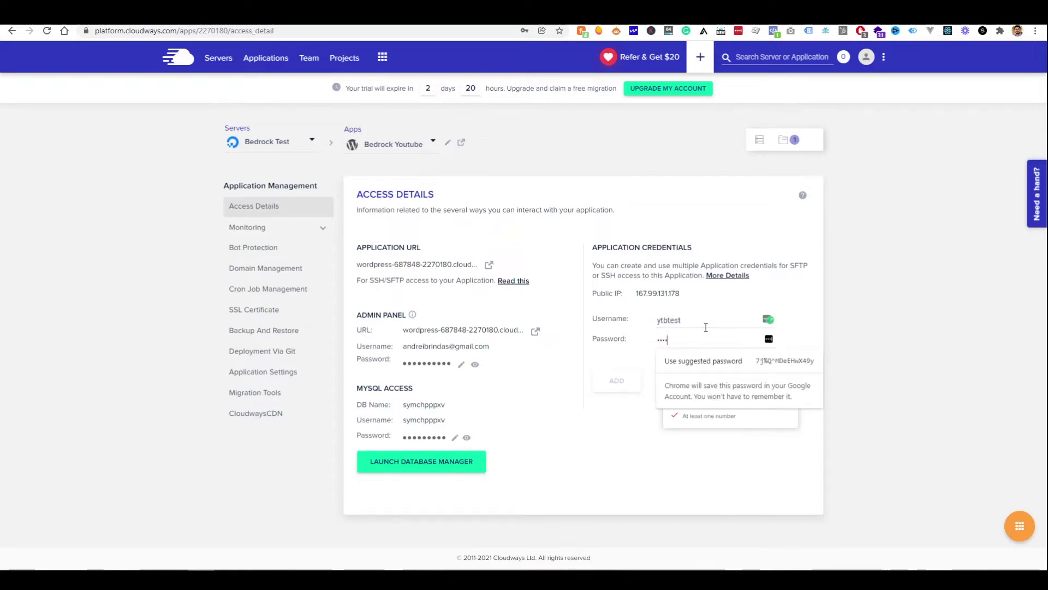
type("••••")
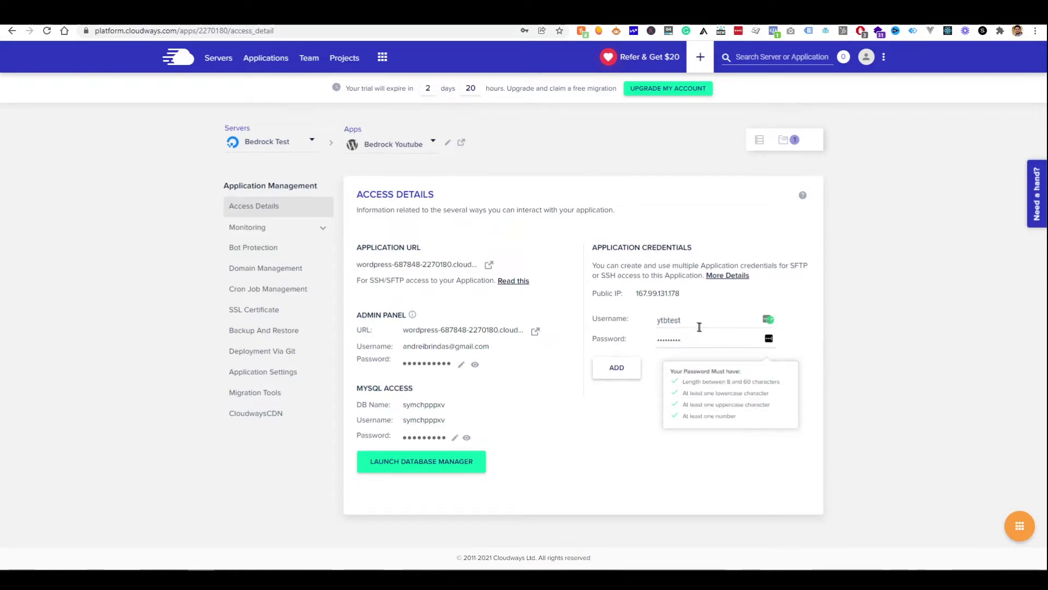
left_click(612, 372)
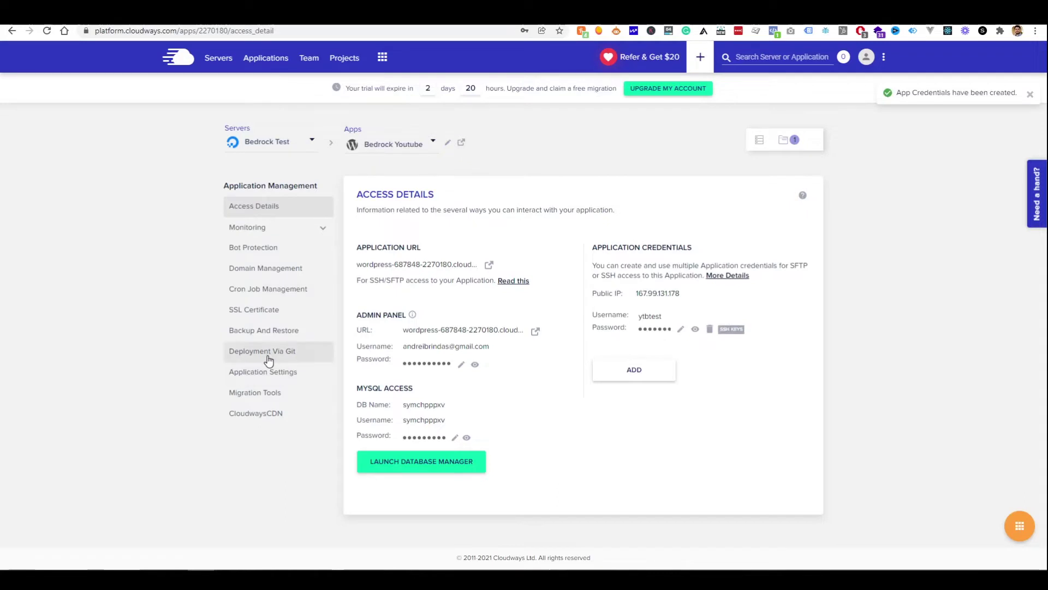
Set SSH Access to Enable in Bedrock Youtube's Application Settings, then return to Access Details
left_click(293, 376)
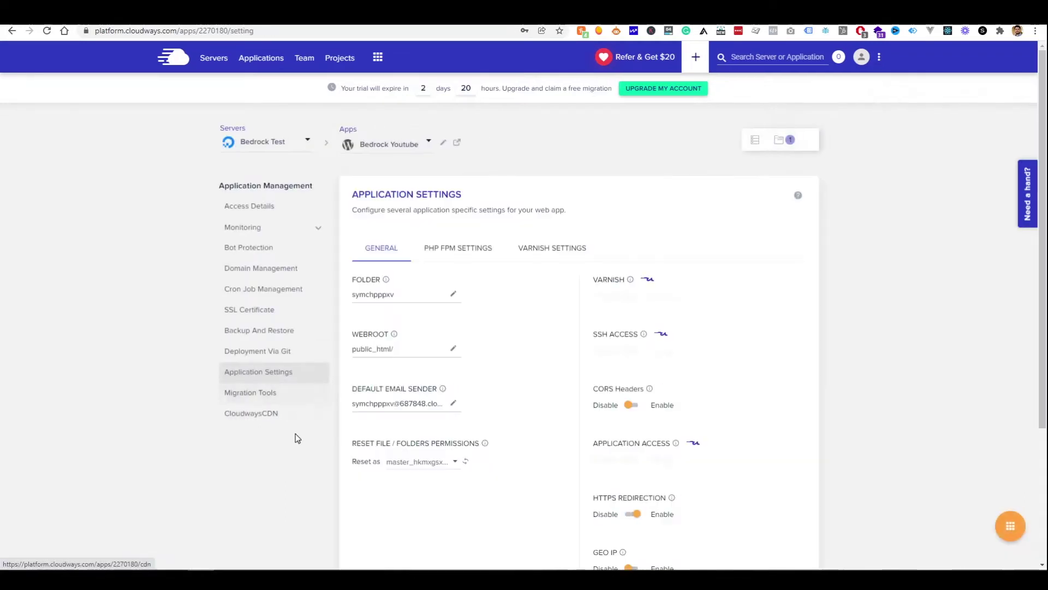
left_click(632, 351)
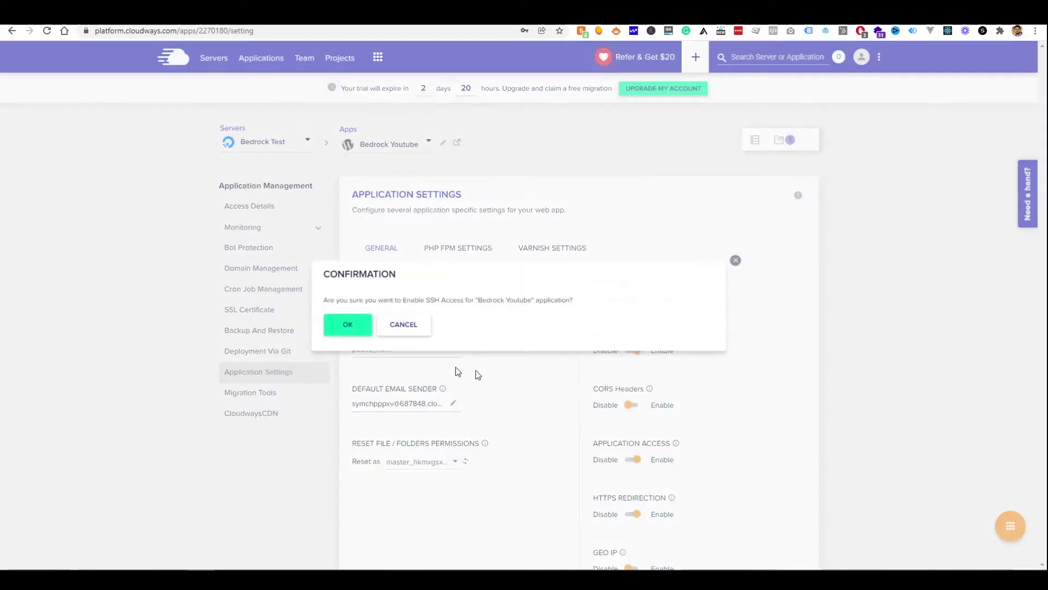
left_click(367, 328)
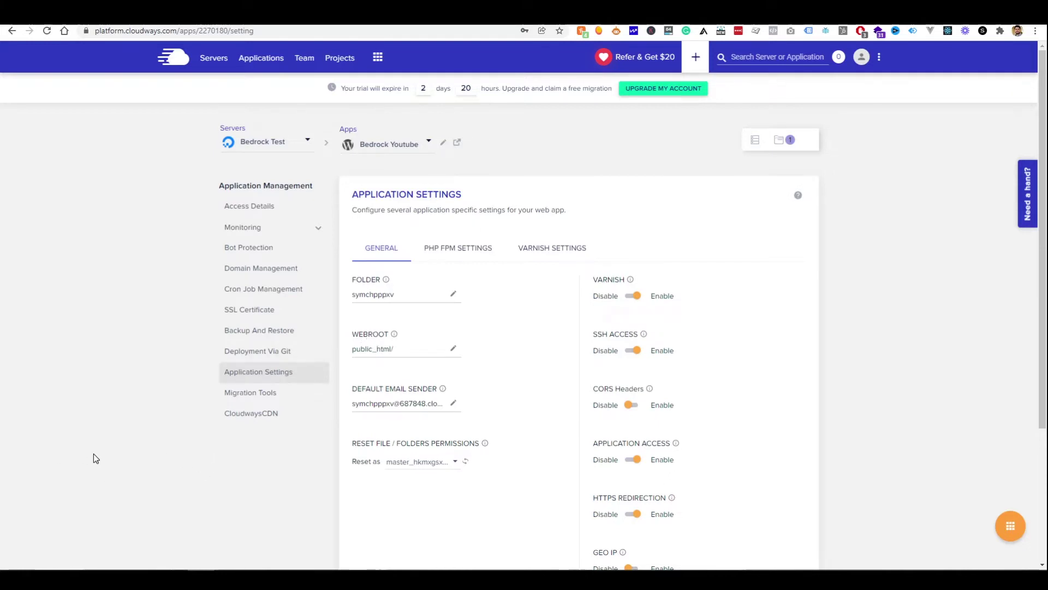
left_click_drag(3, 131, 329, 120)
left_click(257, 206)
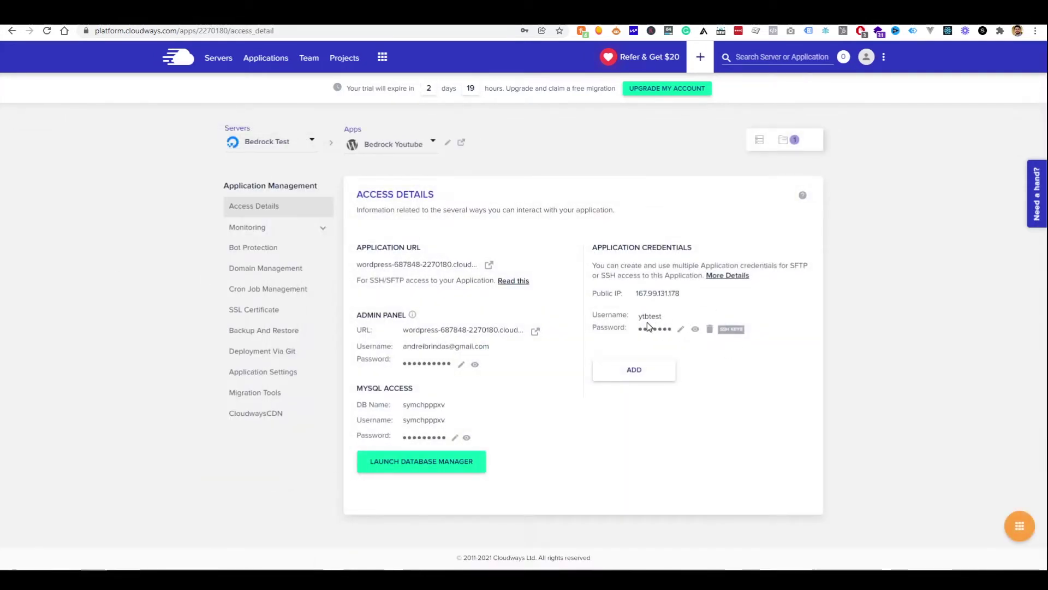
From PowerShell, SSH into 167.99.131.178 using the new app username and password
key("alt+Tab")
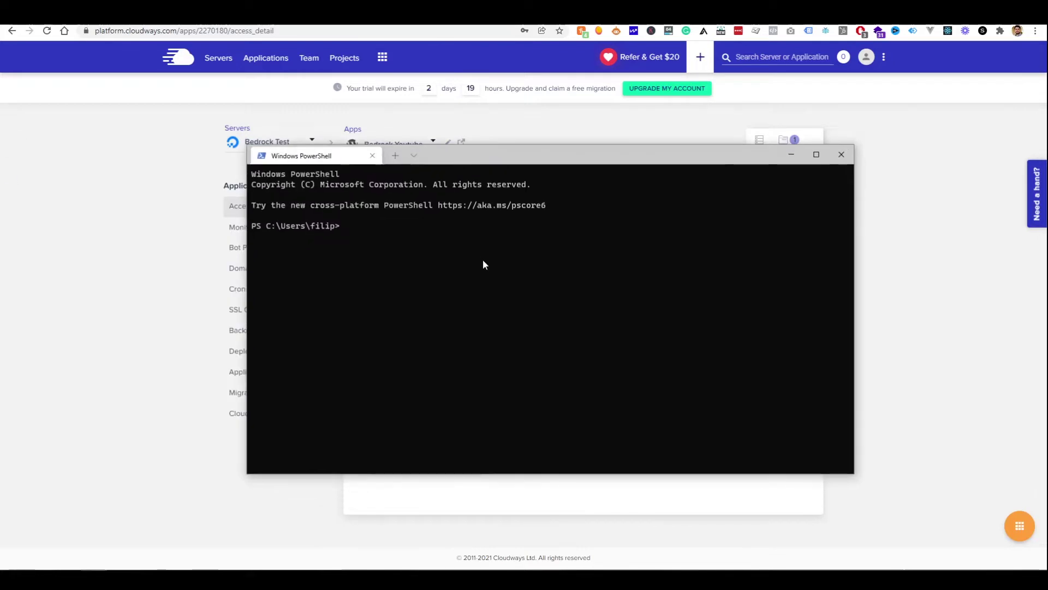
key("ctrl+v")
key("Escape")
type("ssh ytbtest@")
left_click_drag(549, 169, 542, 323)
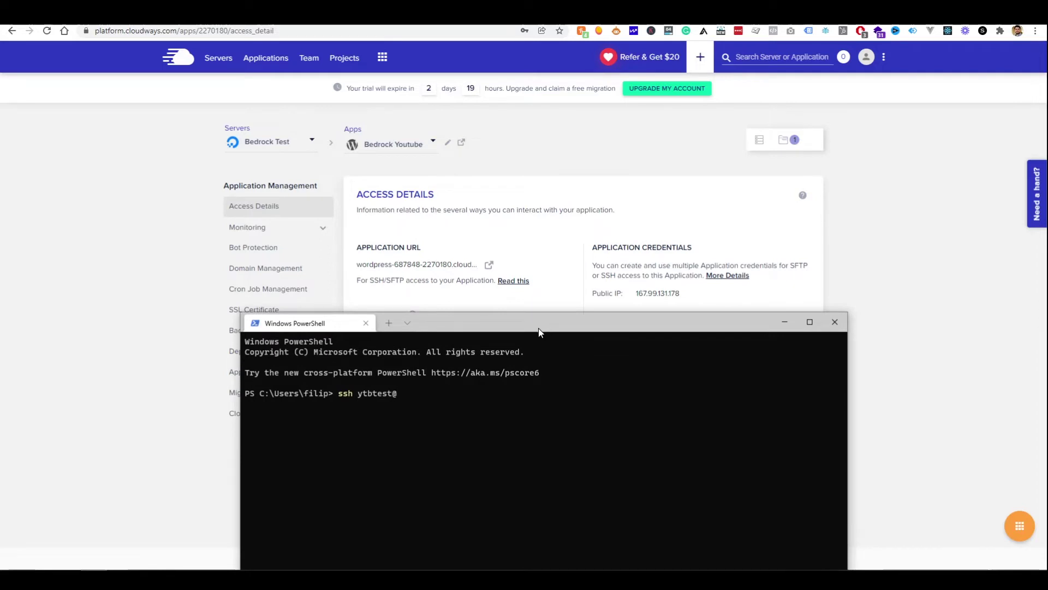
type("197")
key("Return")
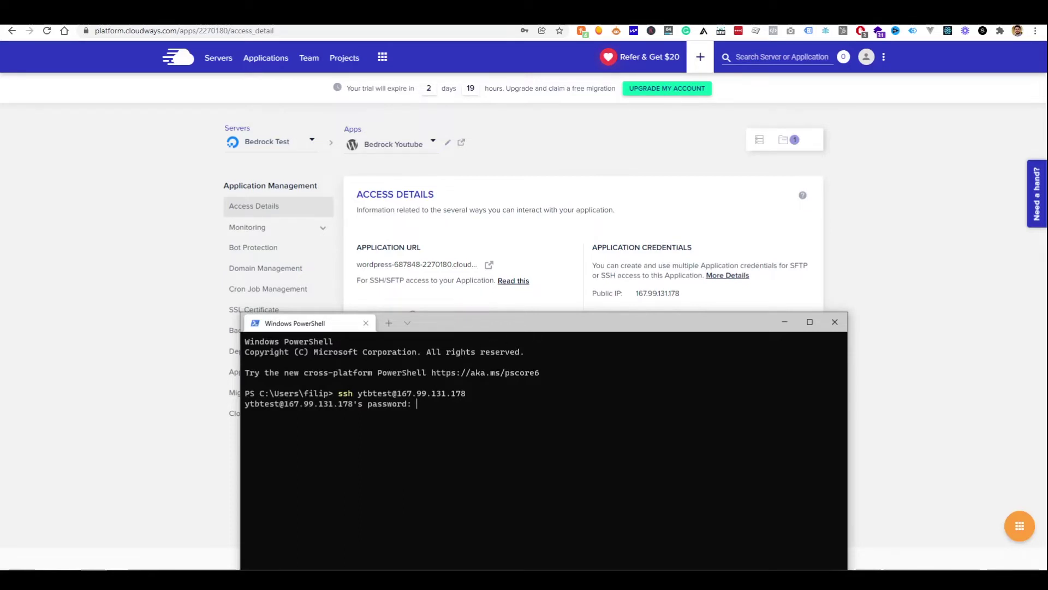
key("Return")
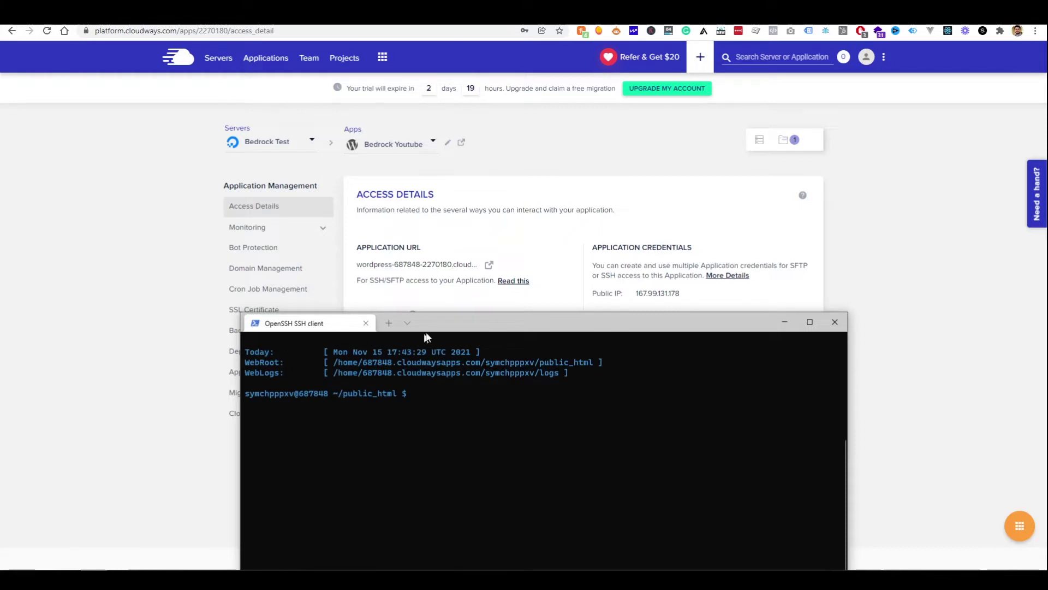
Move the terminal to the top left and bring WinSCP up alongside it
left_click_drag(427, 337, 263, 129)
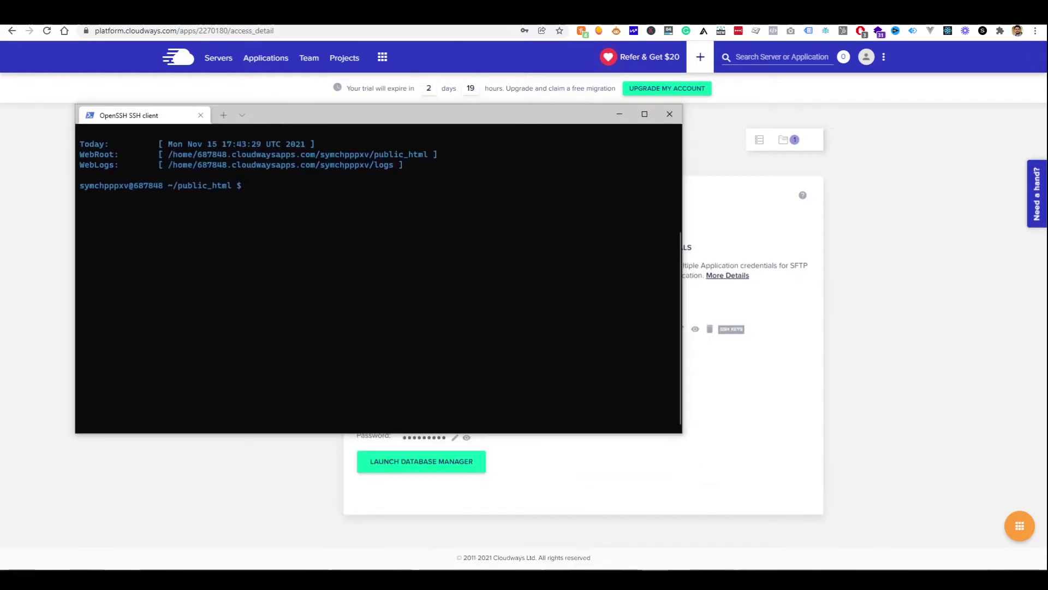
key("alt+Tab")
left_click_drag(410, 112, 536, 70)
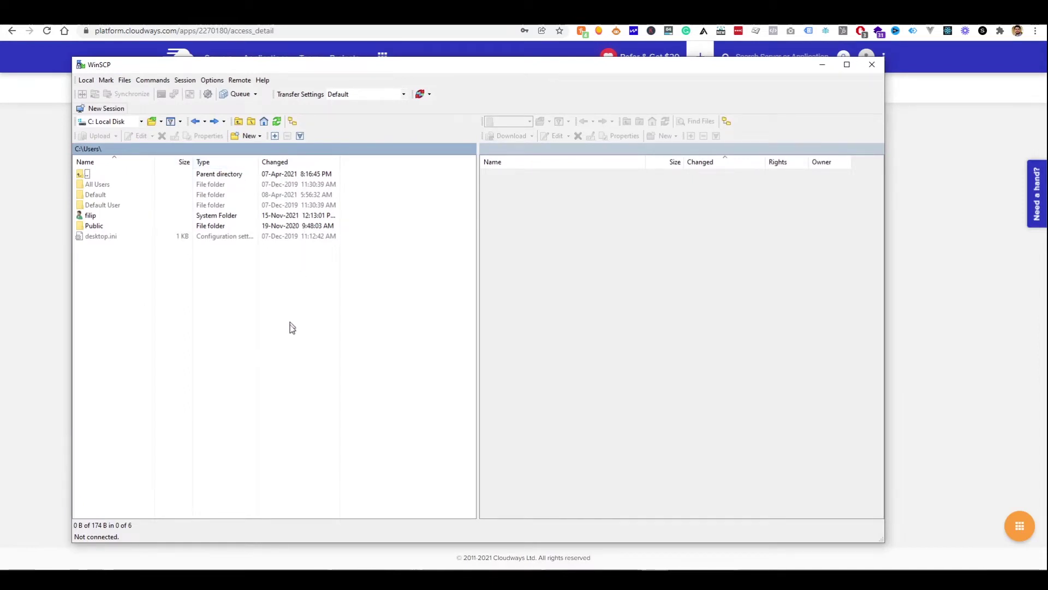
Start a new WinSCP login with host 167.99.131.178 pasted from Cloudways
left_click(110, 106)
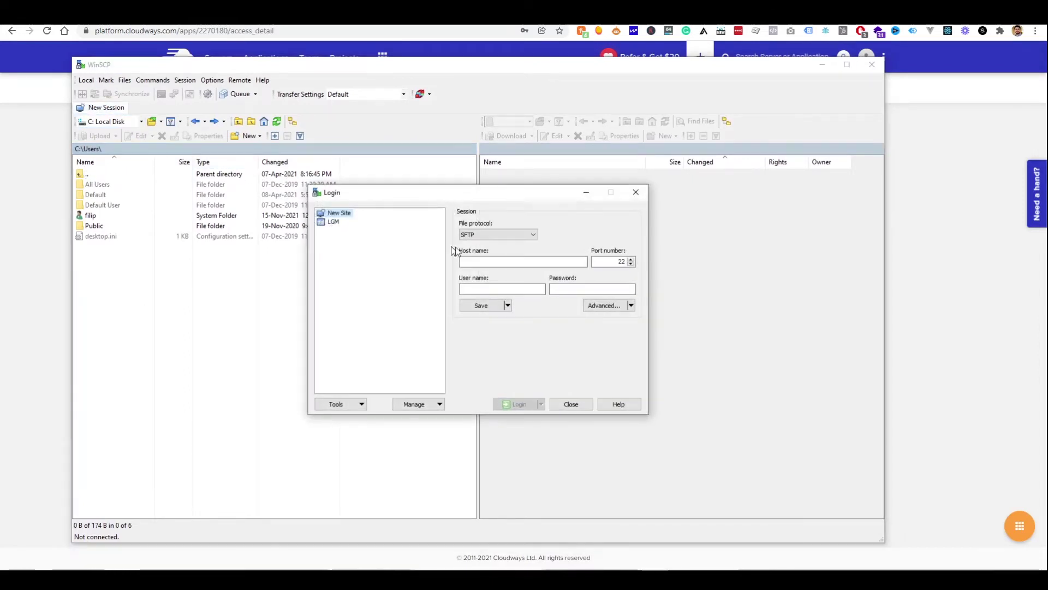
left_click(471, 262)
type("asdasd")
key("BackSpace")
key("BackSpace")
key("BackSpace")
key("BackSpace")
key("BackSpace")
key("BackSpace")
key("alt+Tab")
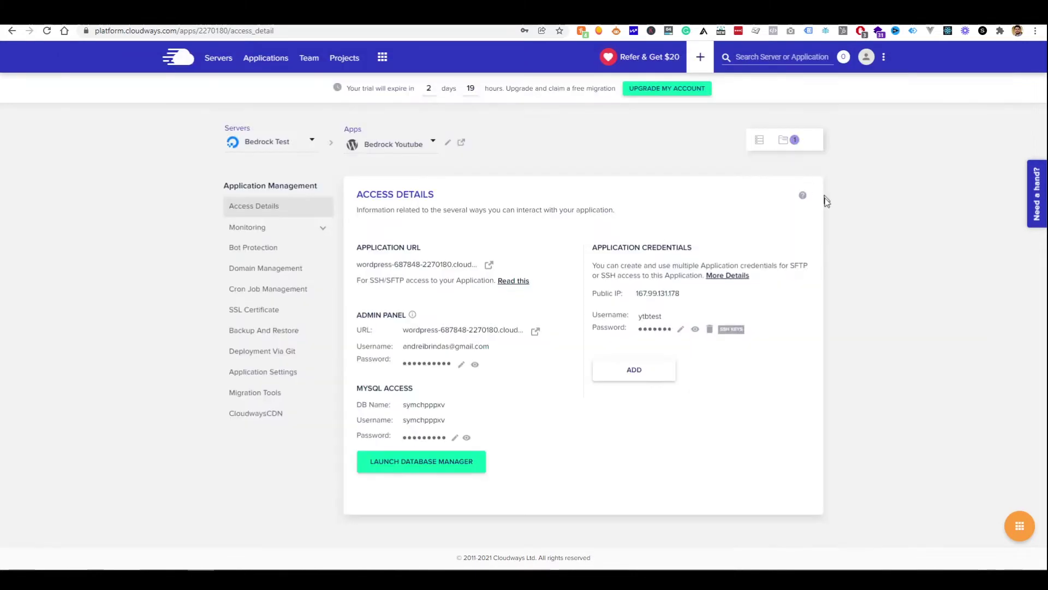
key("alt+Tab")
type("167.99.131.178")
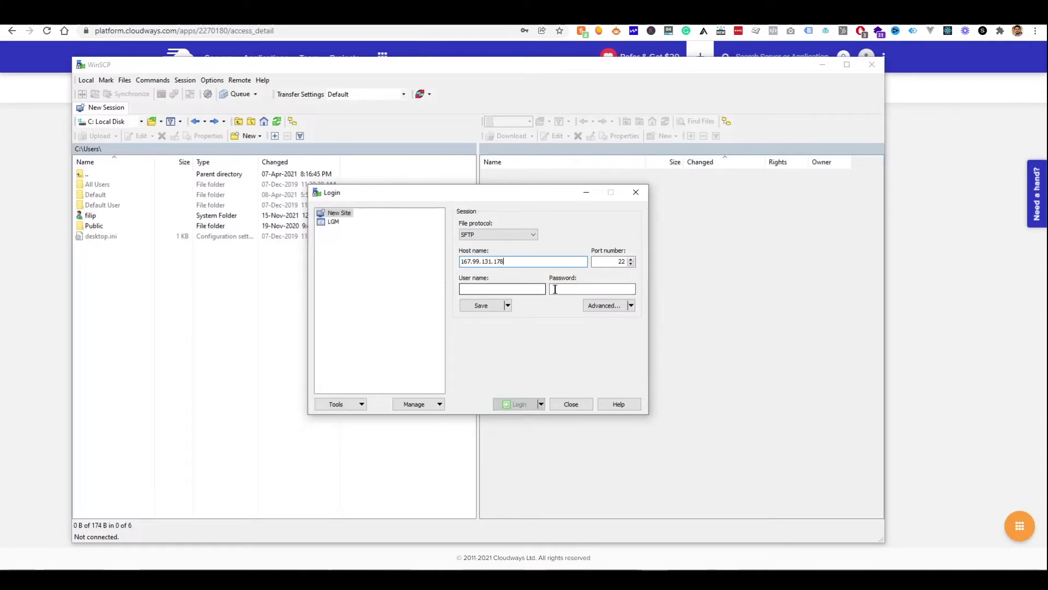
Fill in the app username and password copied from Cloudways and log in
key("alt+Tab")
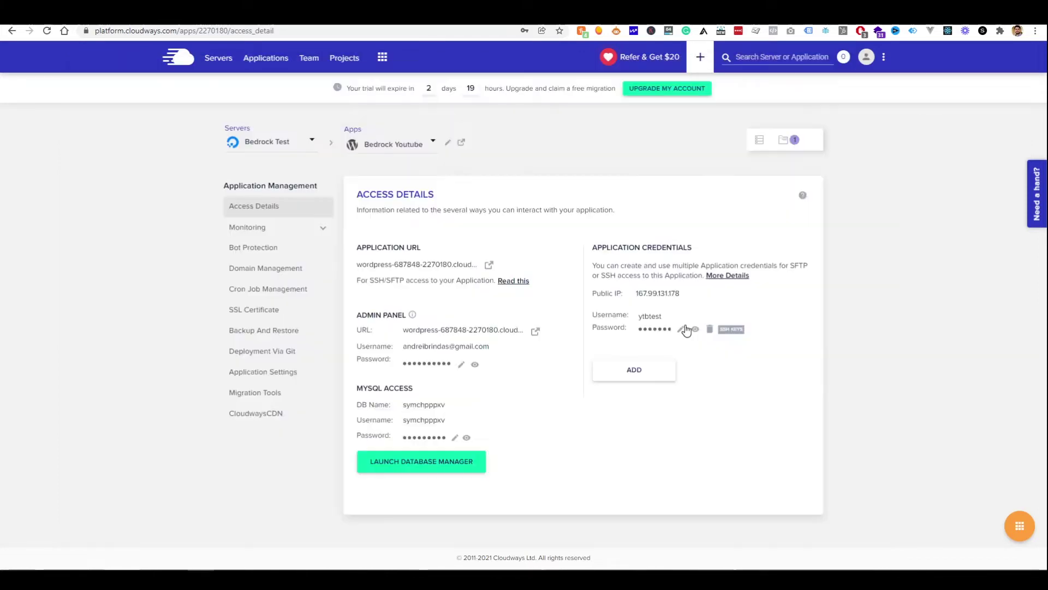
left_click(642, 313)
key("alt+Tab")
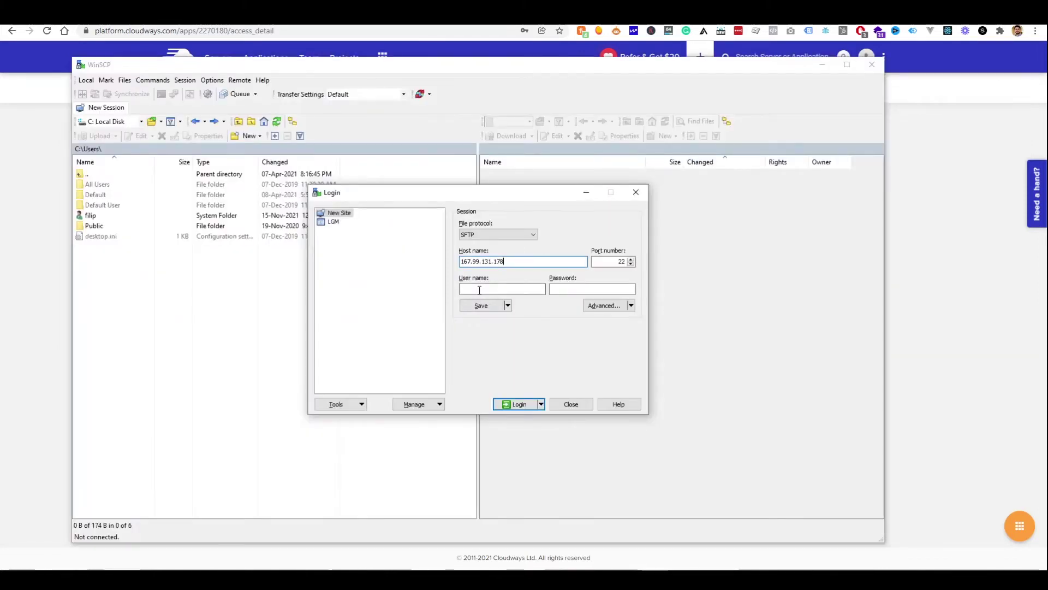
key("alt+Tab")
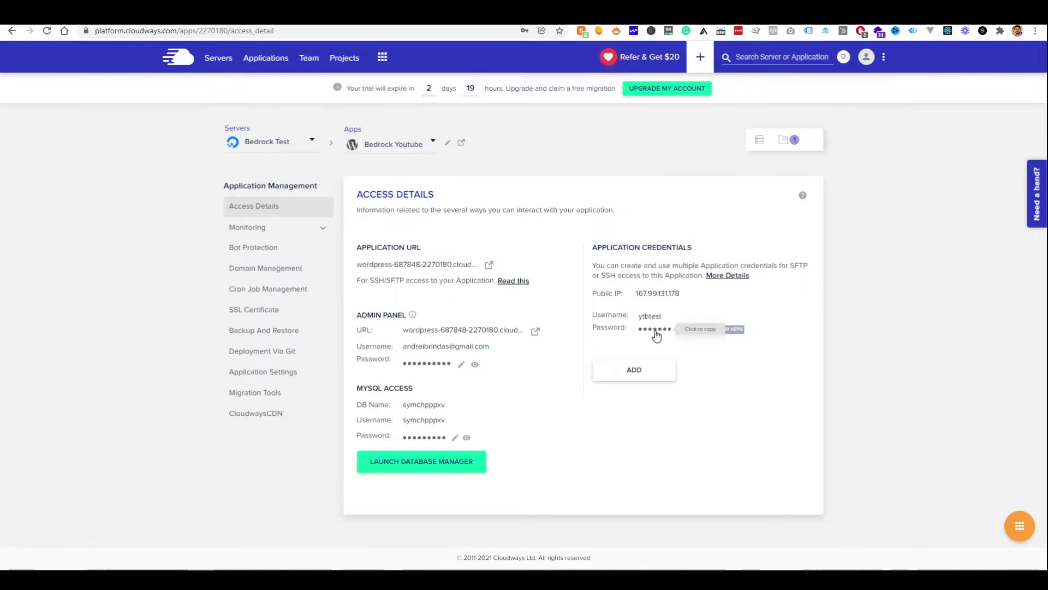
key("alt+Tab")
left_click(578, 283)
key("ctrl+v")
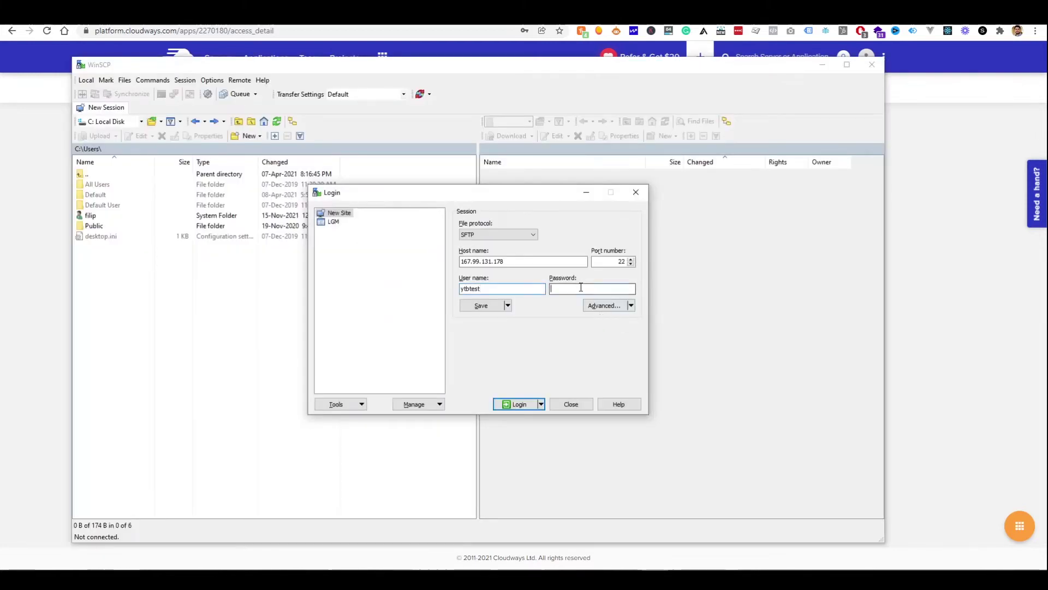
left_click(541, 404)
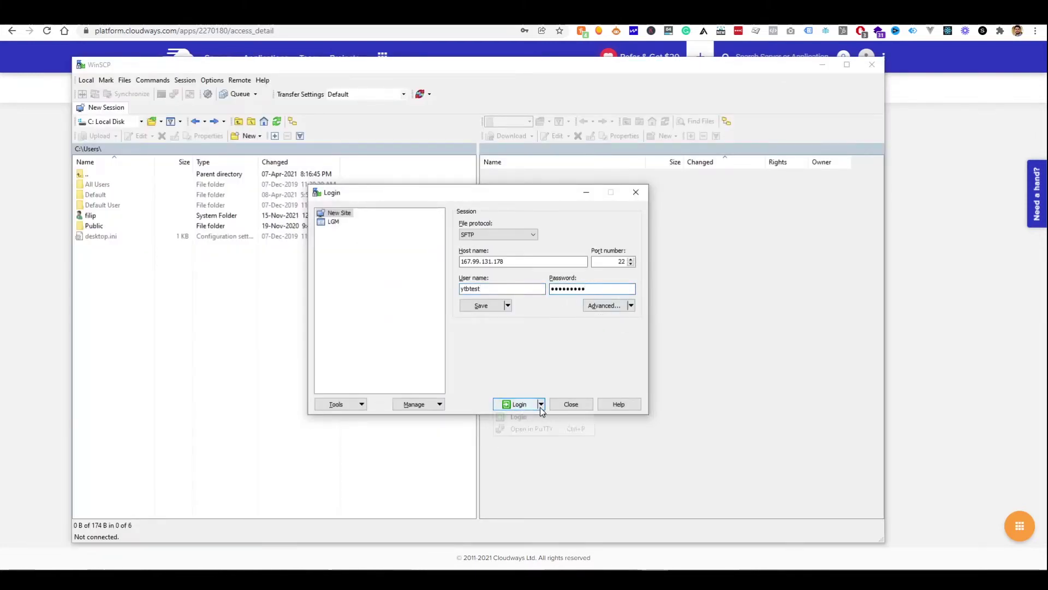
left_click(521, 404)
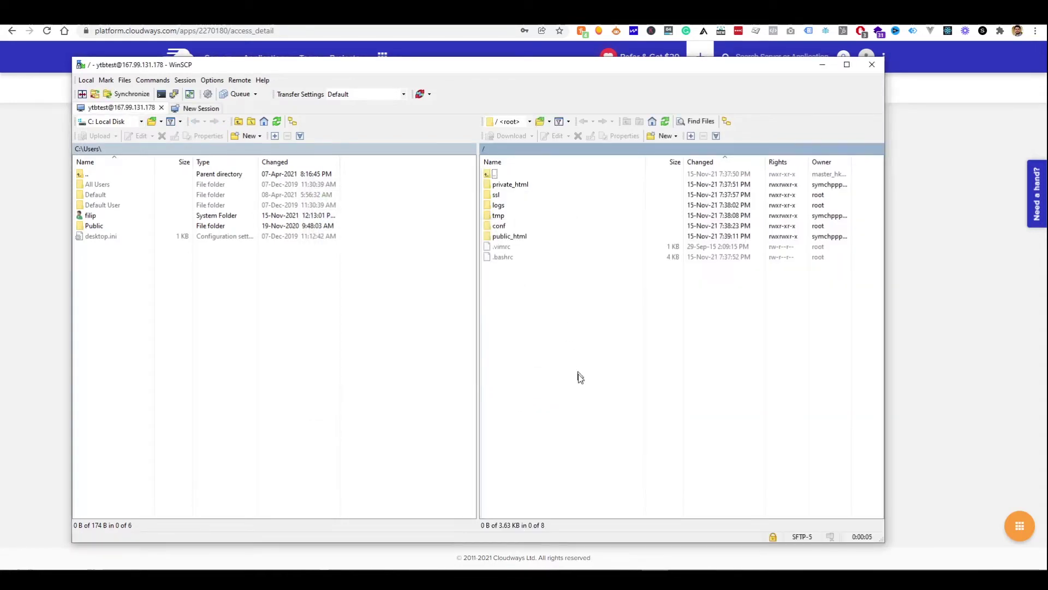
In public_html, list the files, delete them all with rm -rf *, and confirm ls is empty
double_click(536, 235)
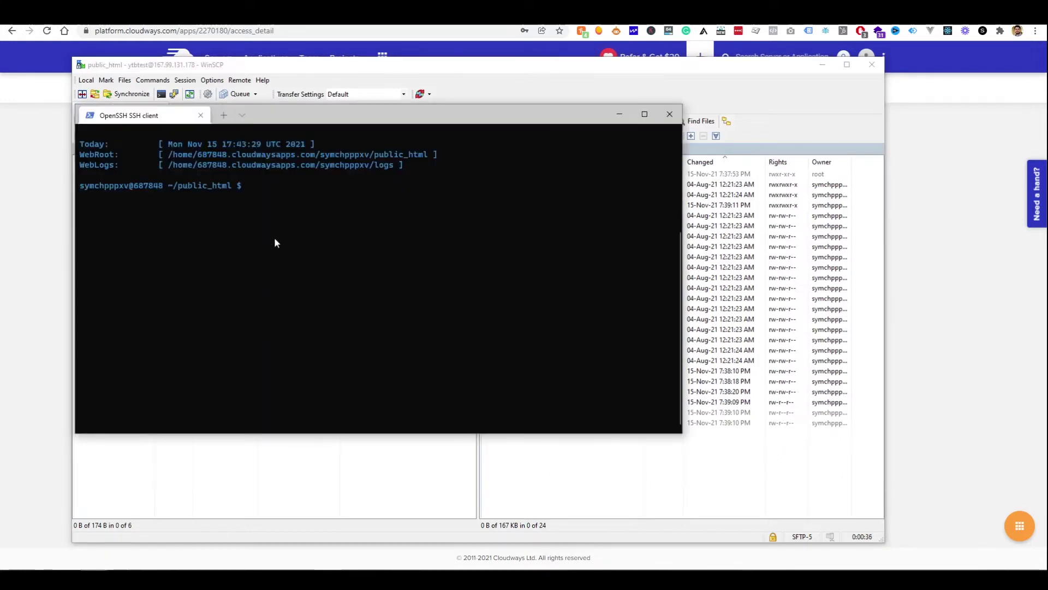
type("ls")
key("Return")
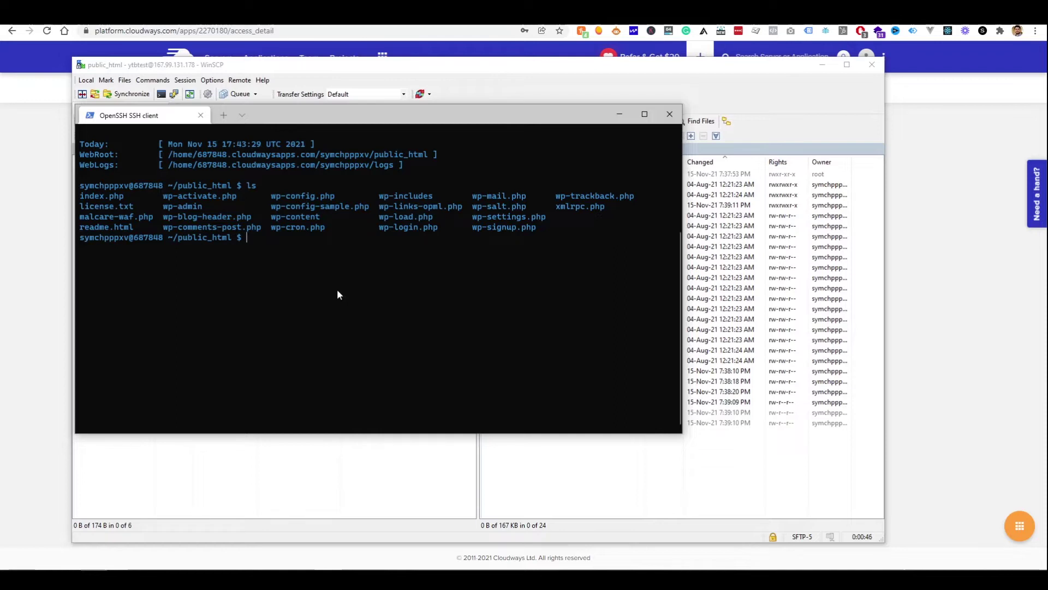
type("rm -rf *")
key("Return")
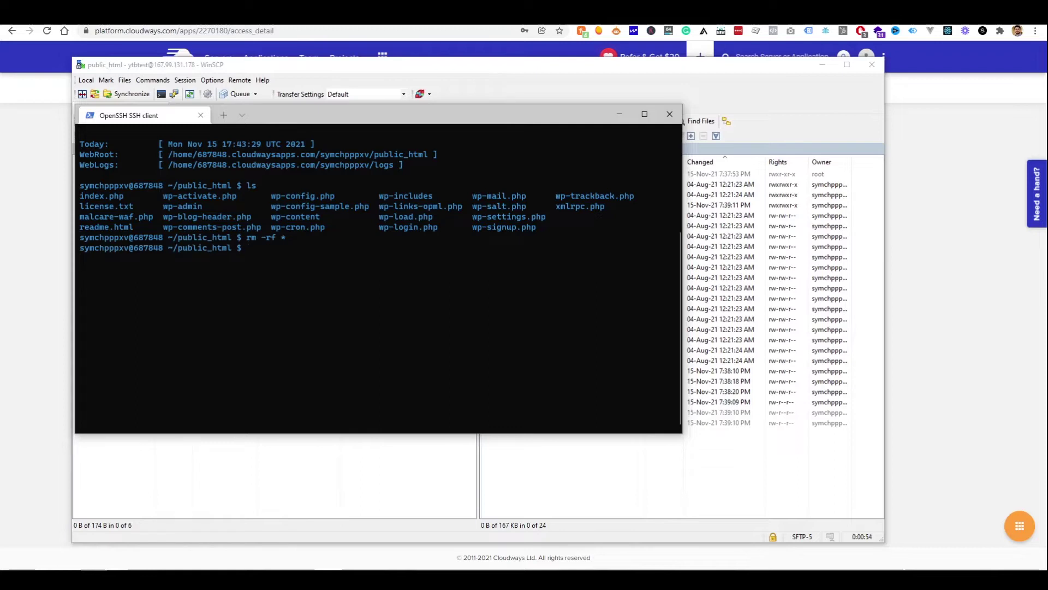
type("ls")
key("Return")
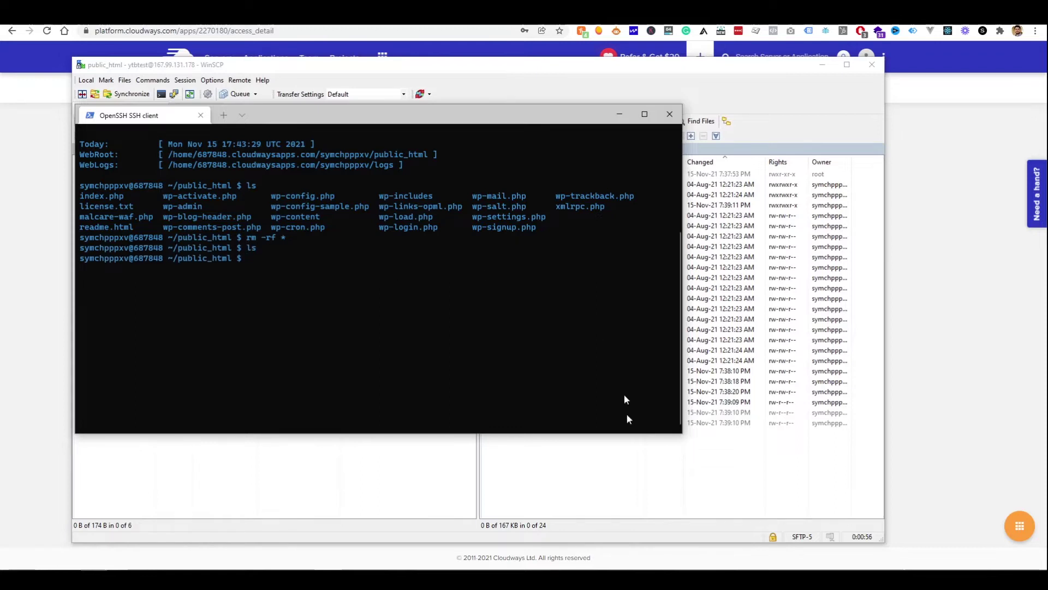
key("alt+Tab")
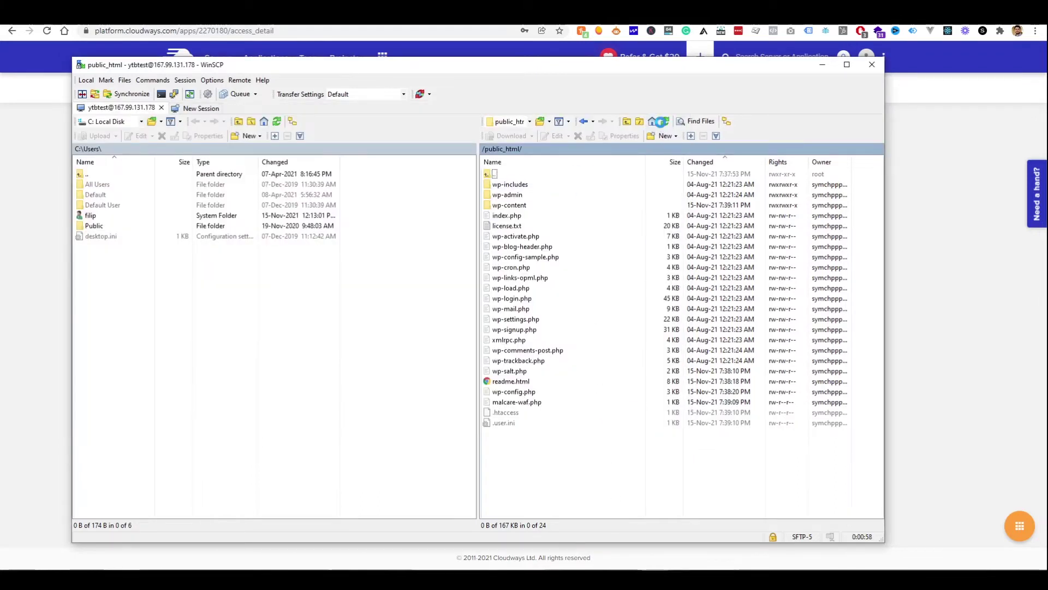
Refresh WinSCP to show only .htaccess and .user.ini, then open Cloudways' Deployment Via Git page
left_click(662, 123)
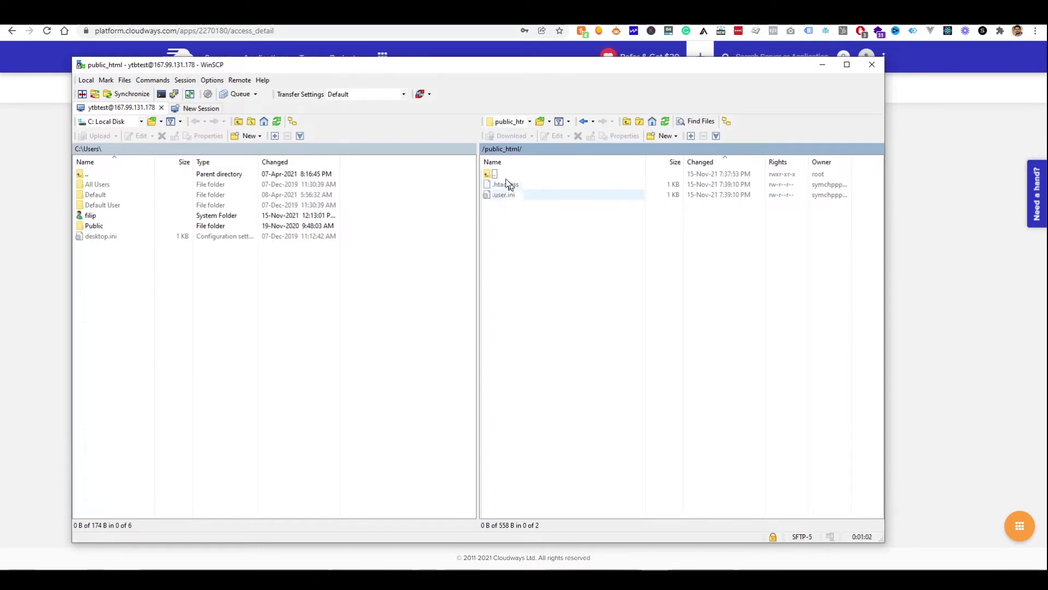
key("alt+Tab")
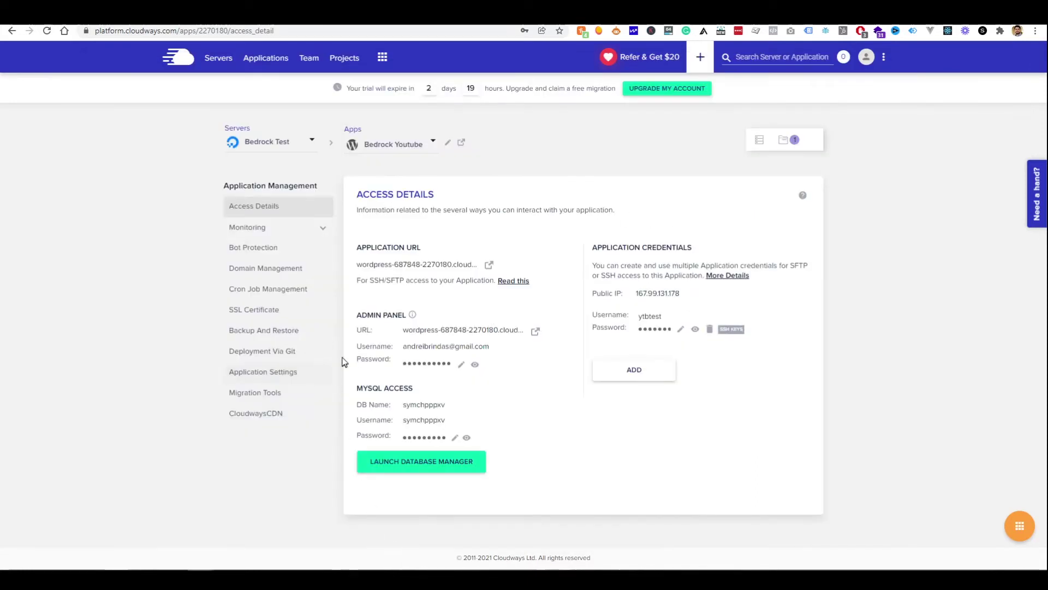
left_click(282, 361)
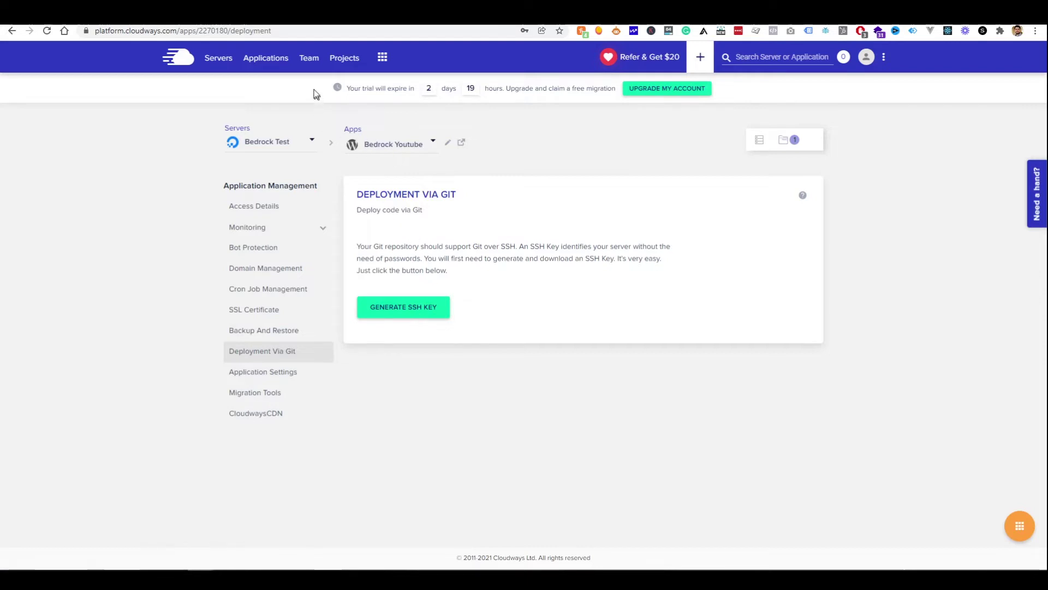
Generate and copy a Git deployment SSH key for Bedrock Youtube in Cloudways
key("ctrl+Tab")
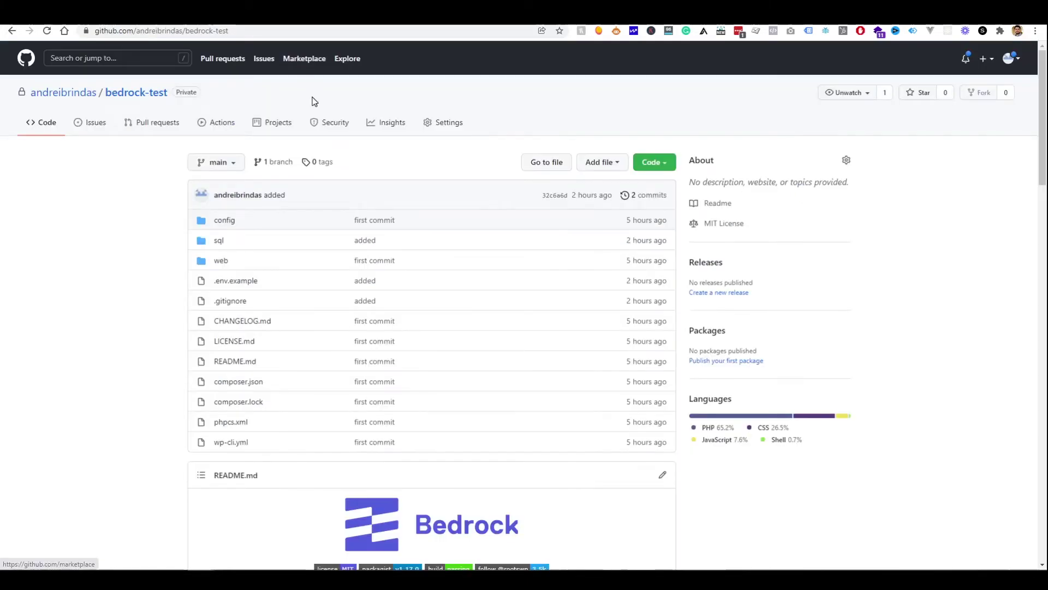
key("ctrl+shift+Tab")
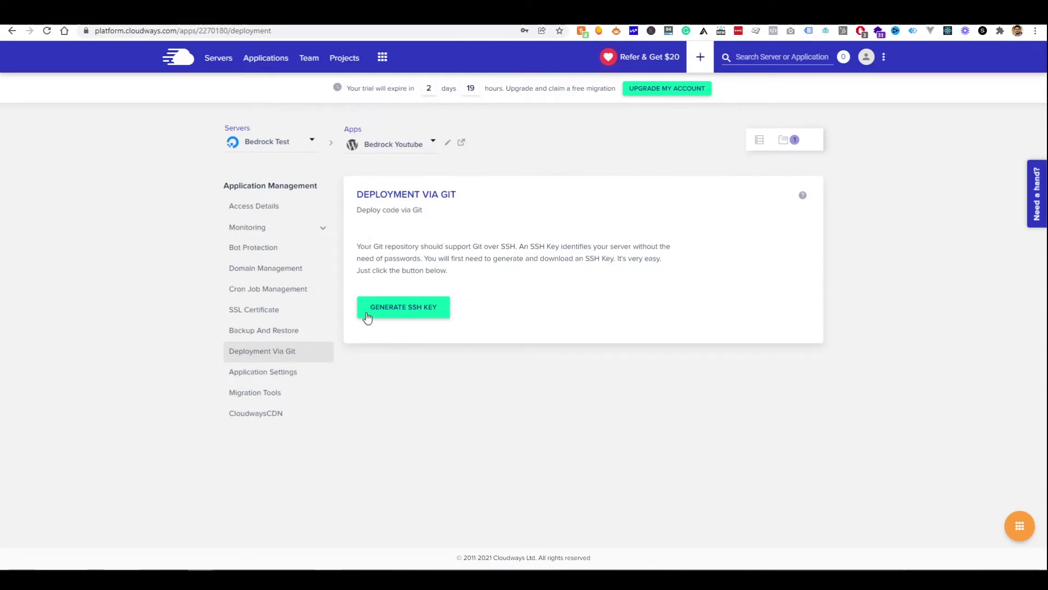
left_click(393, 314)
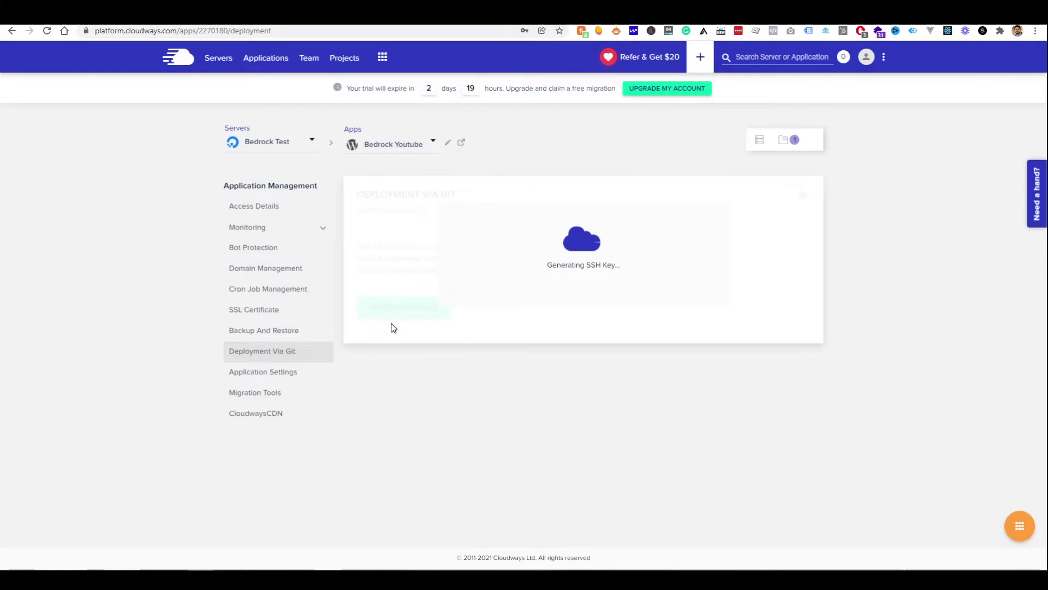
left_click(401, 358)
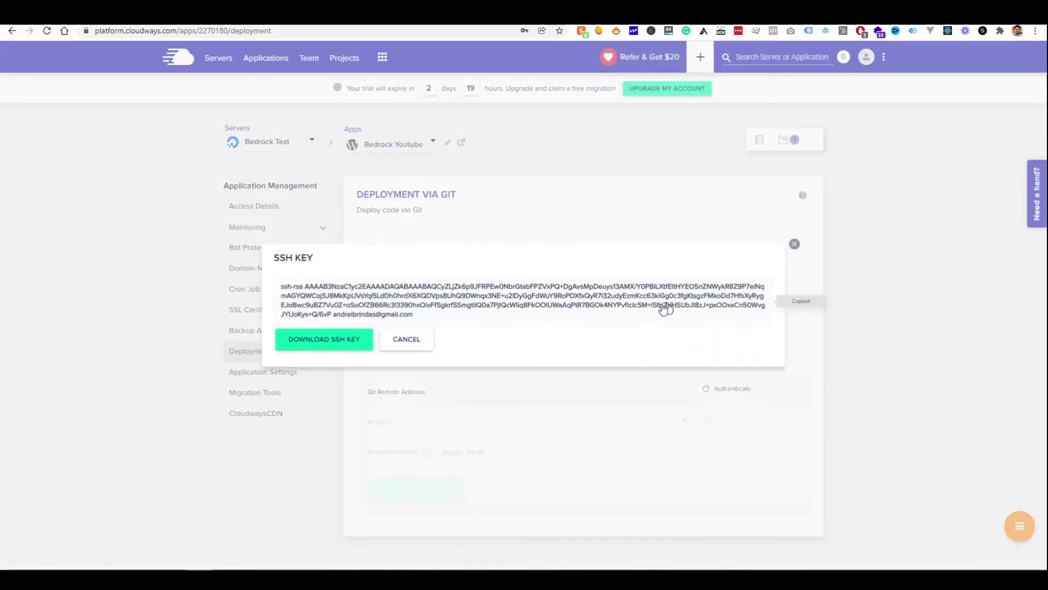
left_click(427, 240)
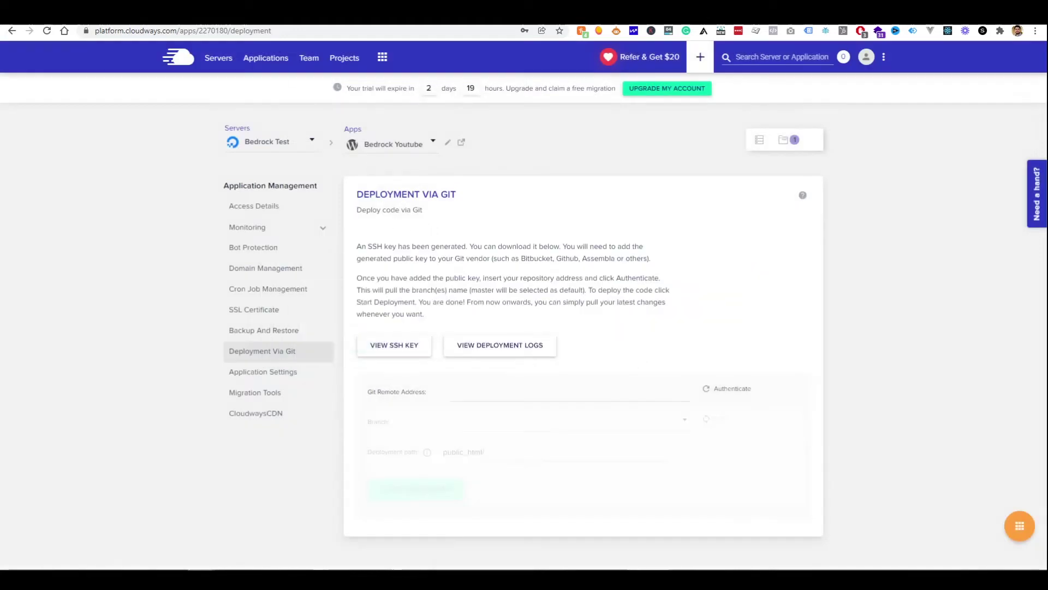
key("ctrl+Tab")
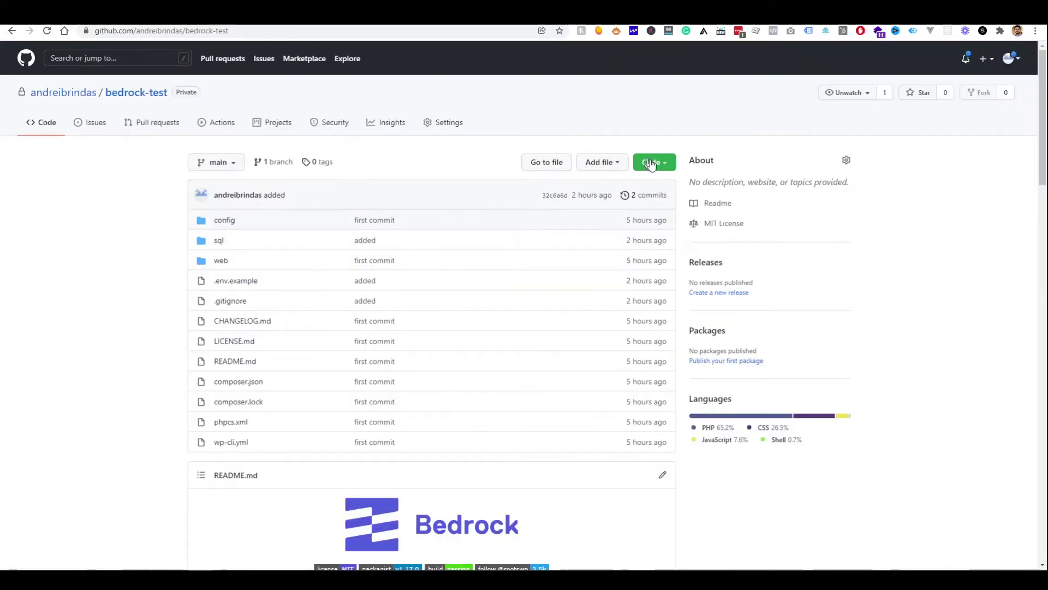
Add the Cloudways key to GitHub as SSH key 'Cloudways deploy', confirming with the account password
left_click(672, 162)
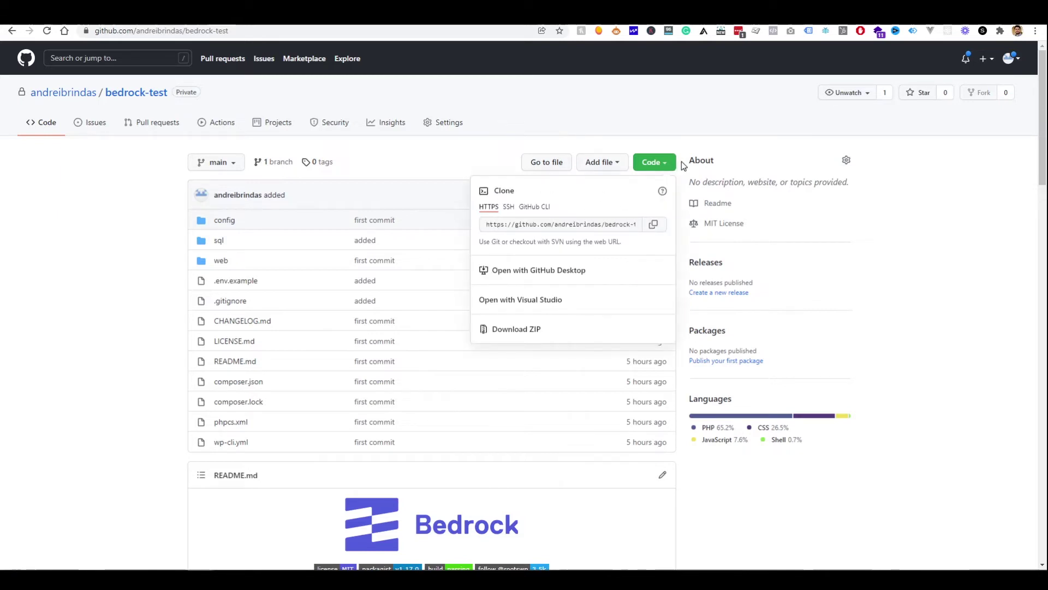
left_click(507, 208)
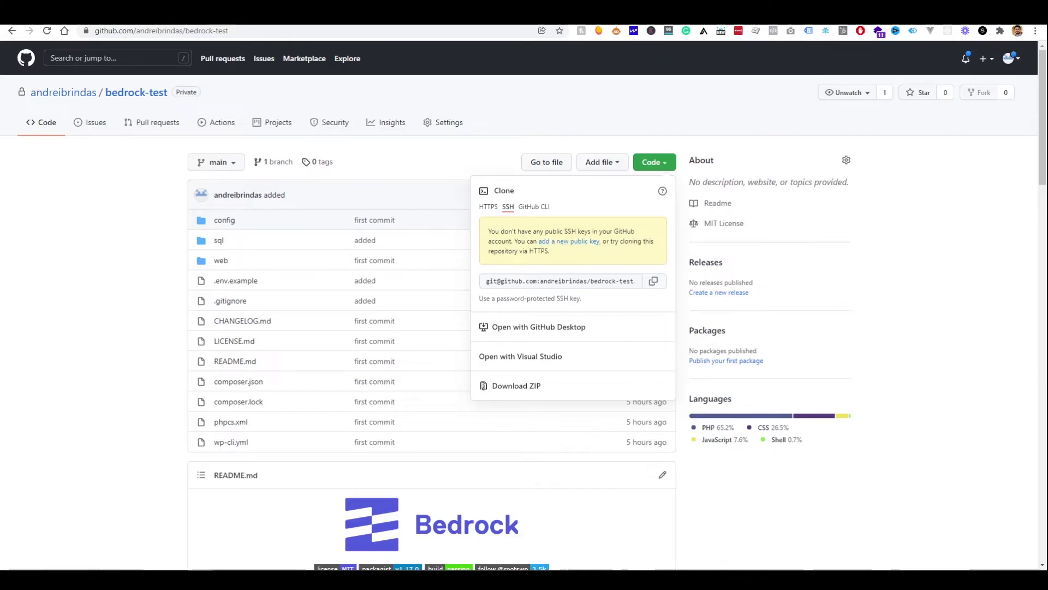
left_click(415, 187)
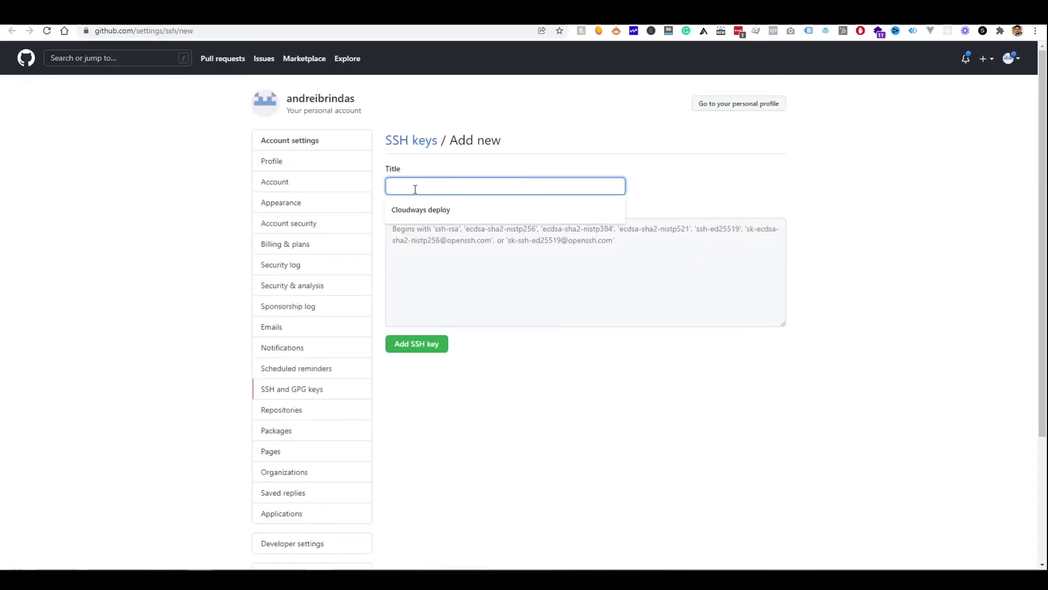
left_click(433, 211)
left_click(444, 286)
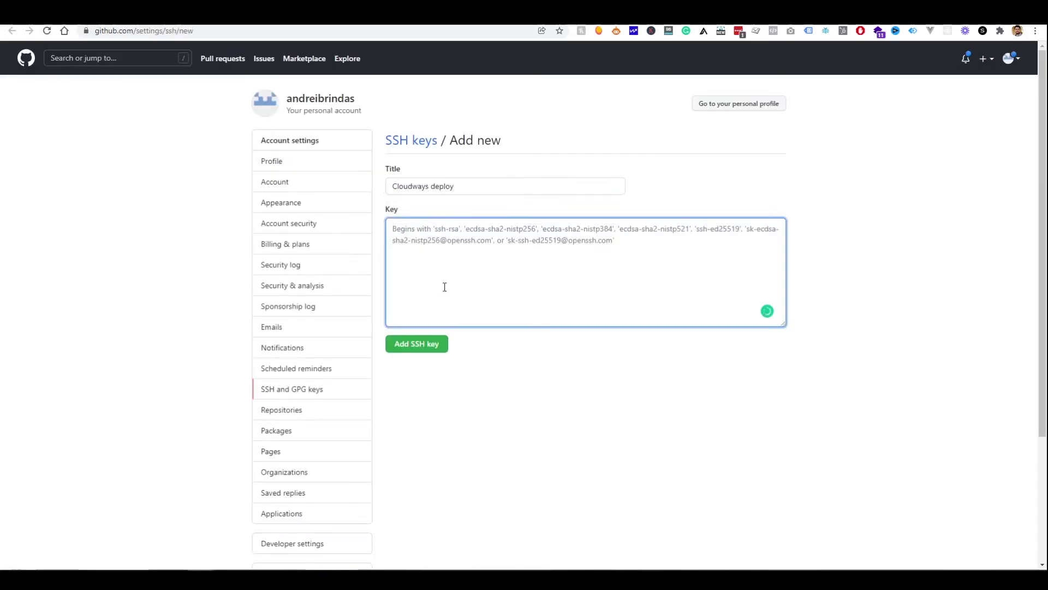
key("ctrl+v")
left_click(429, 350)
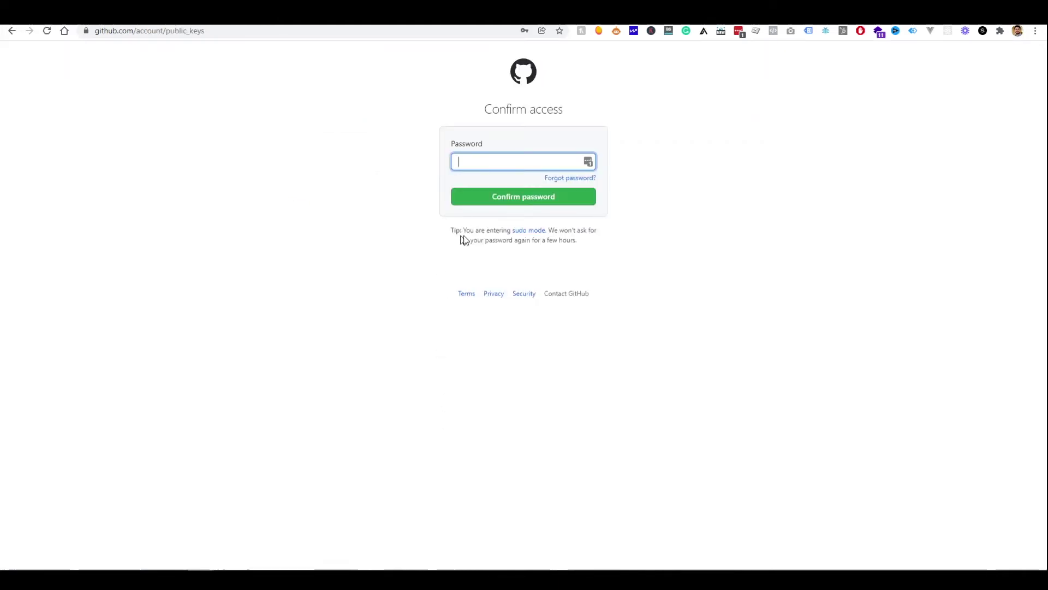
left_click(586, 163)
left_click(526, 183)
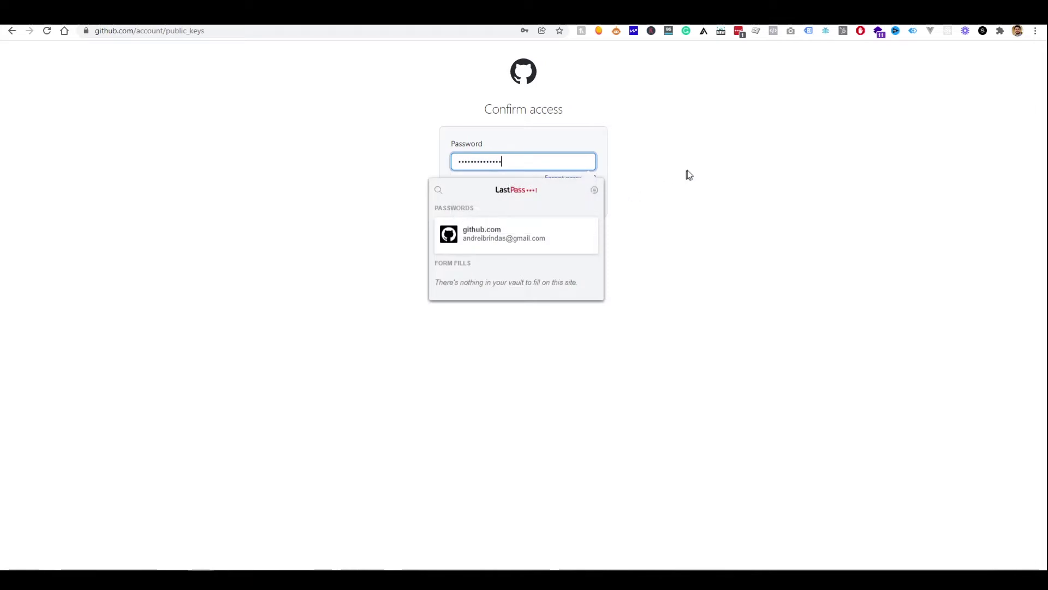
left_click(476, 203)
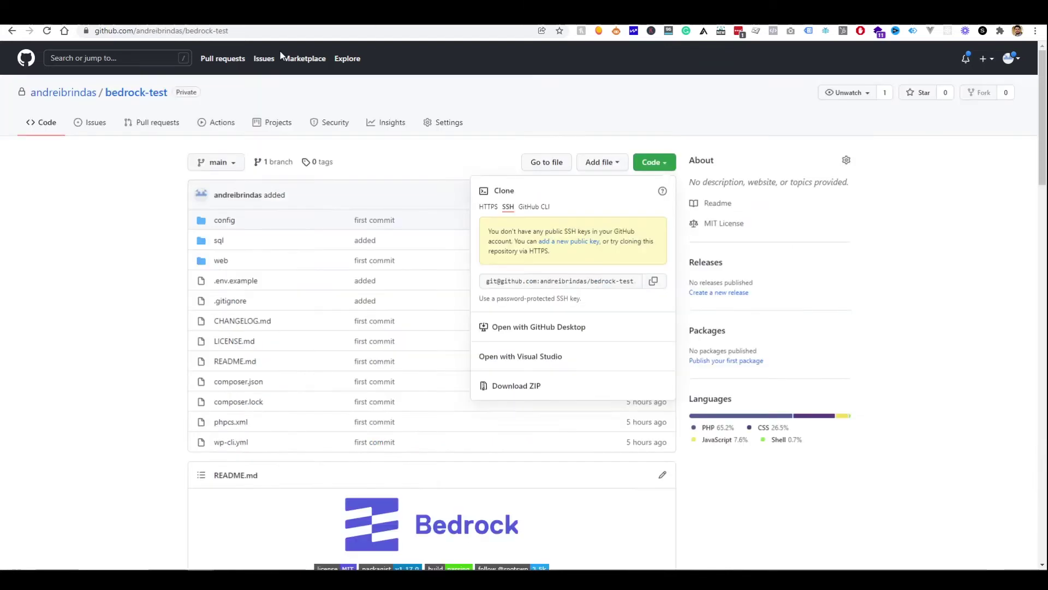
Copy the bedrock-test repository's SSH clone address for pasting into Cloudways
left_click(391, 194)
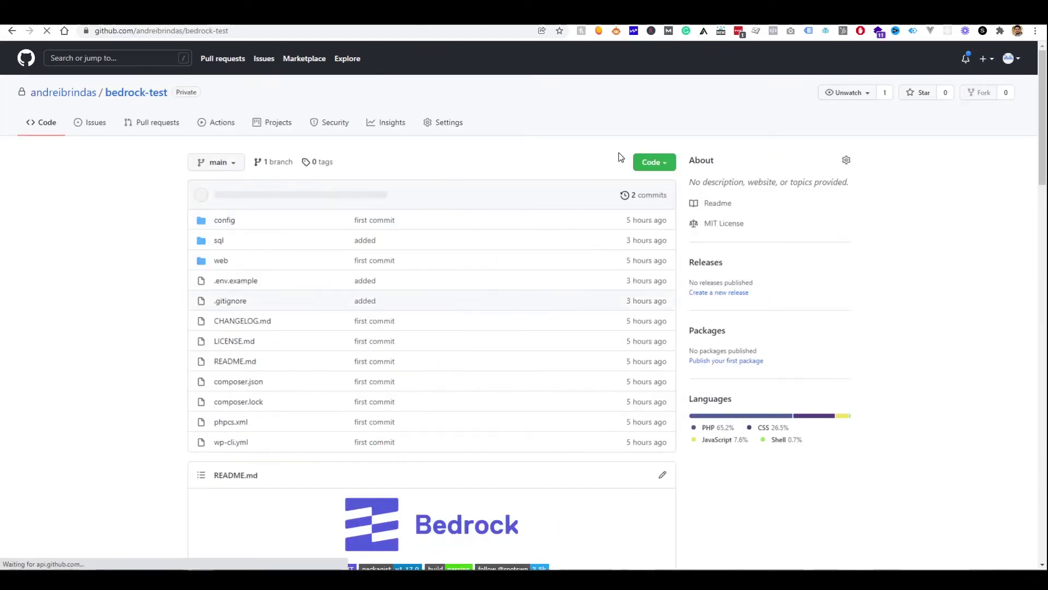
left_click(665, 163)
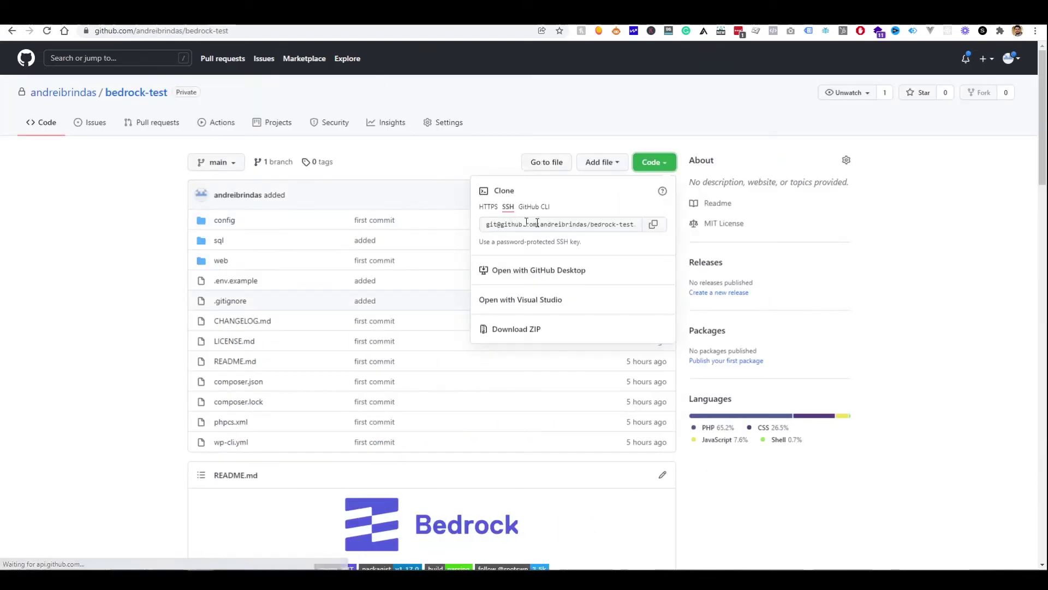
left_click(654, 226)
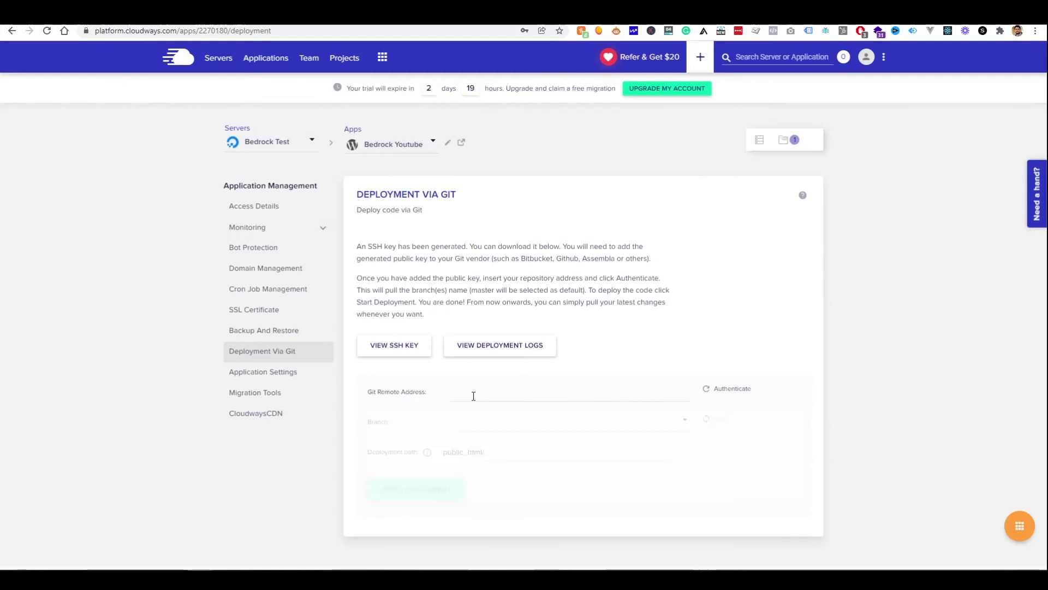
right_click(474, 395)
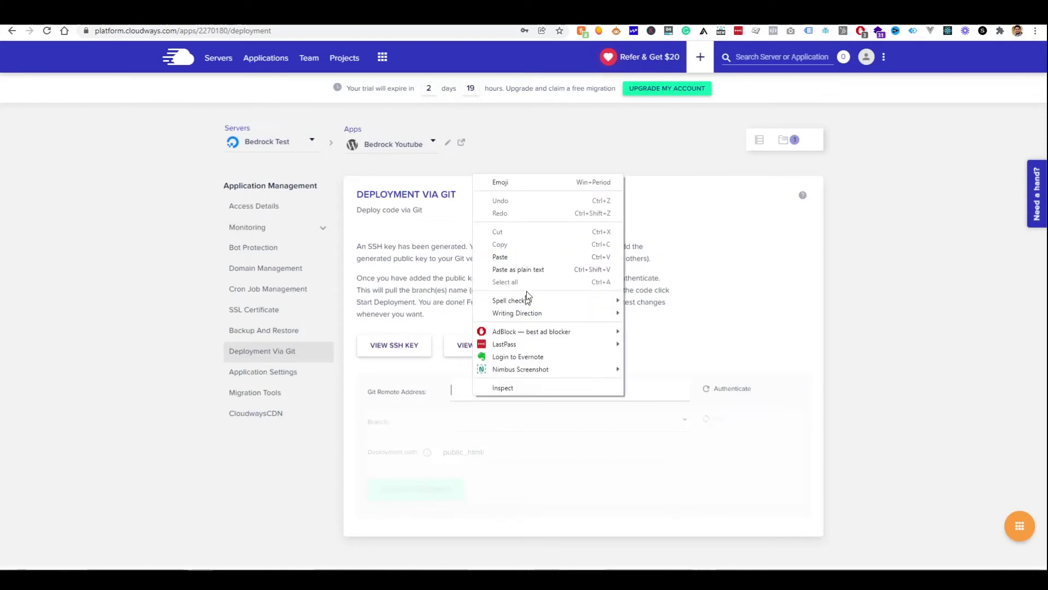
Authenticate the bedrock-test SSH address and deploy branch main to public_html/
left_click(519, 253)
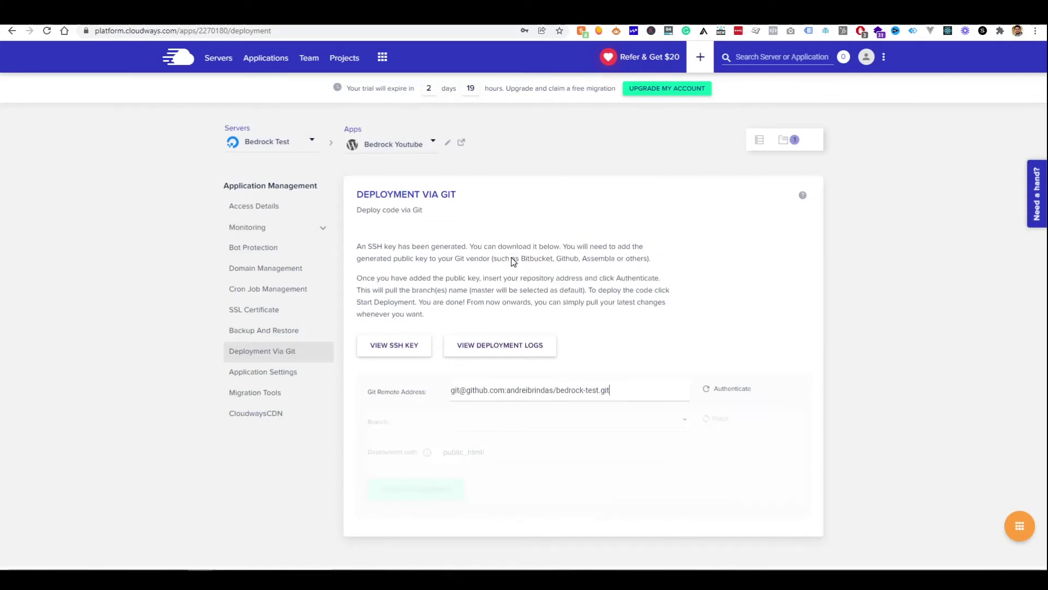
left_click(735, 389)
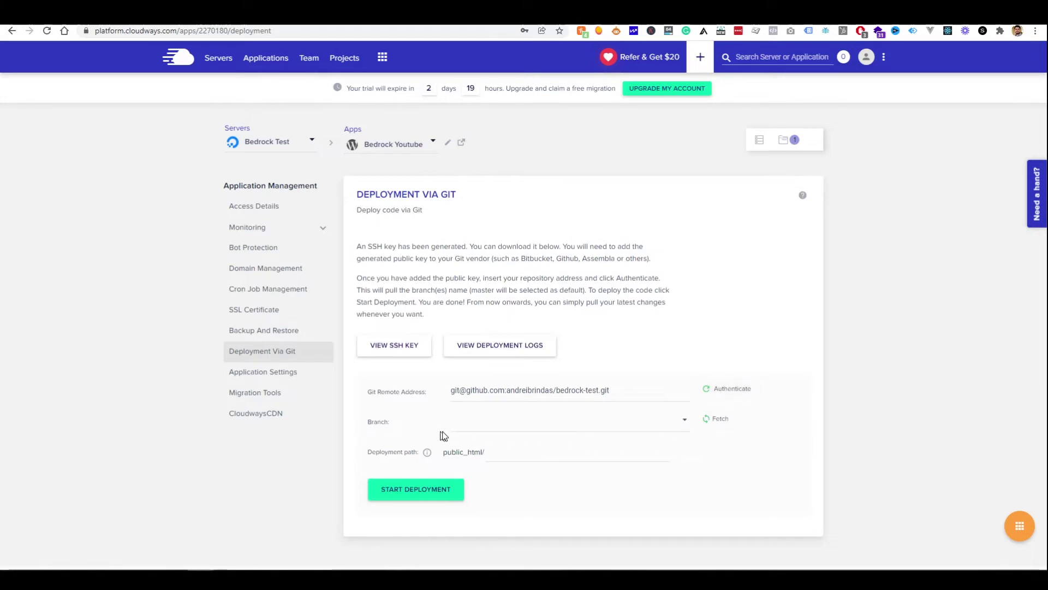
left_click(584, 431)
left_click(469, 422)
left_click(504, 448)
left_click(406, 499)
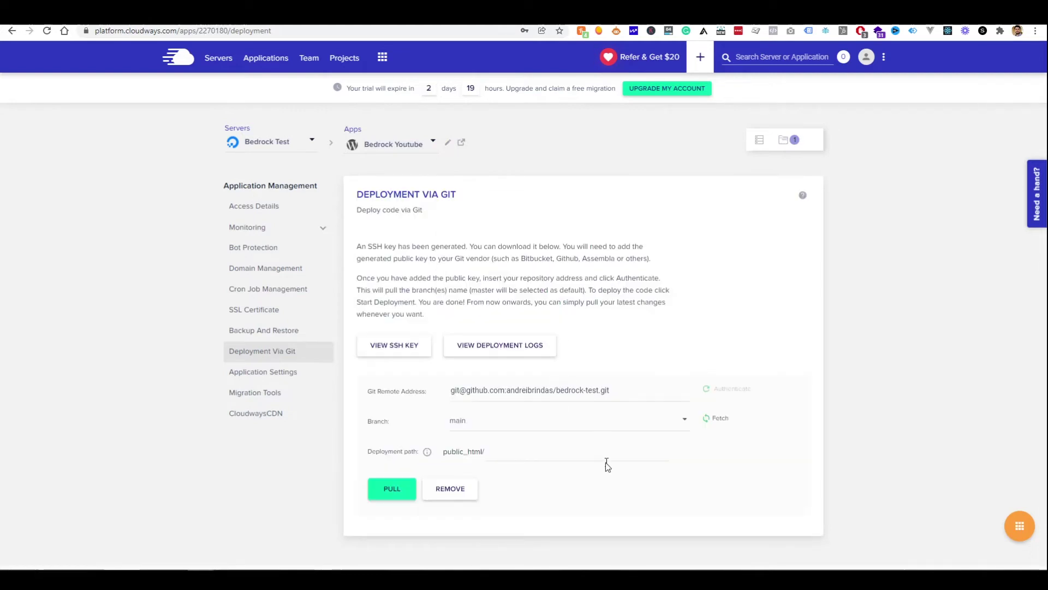
key("alt+Tab")
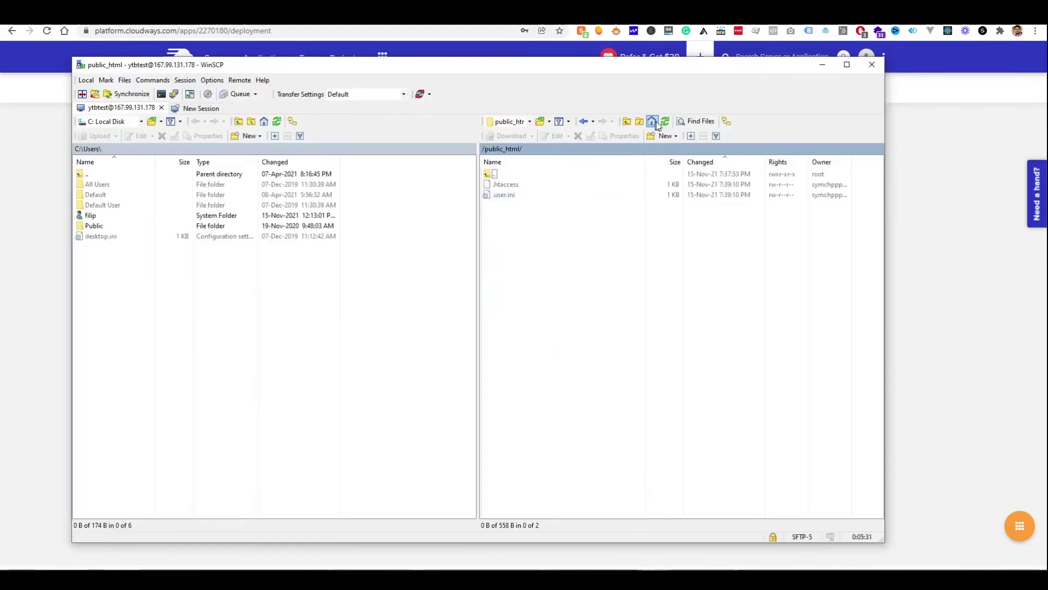
Refresh public_html to see config, sql and web, open Application Settings, and inspect web
left_click(665, 120)
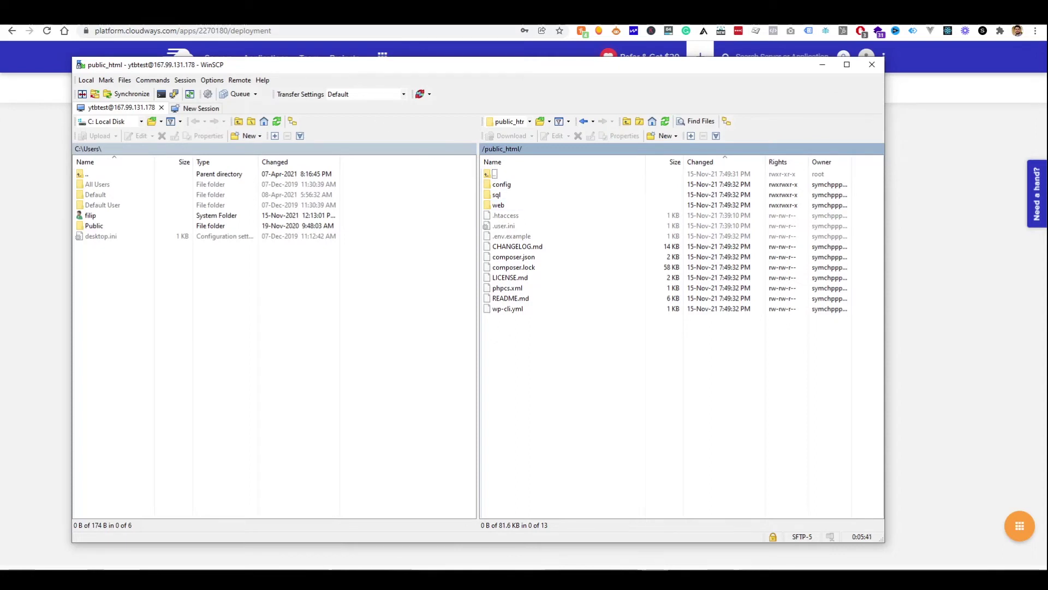
key("alt+Tab")
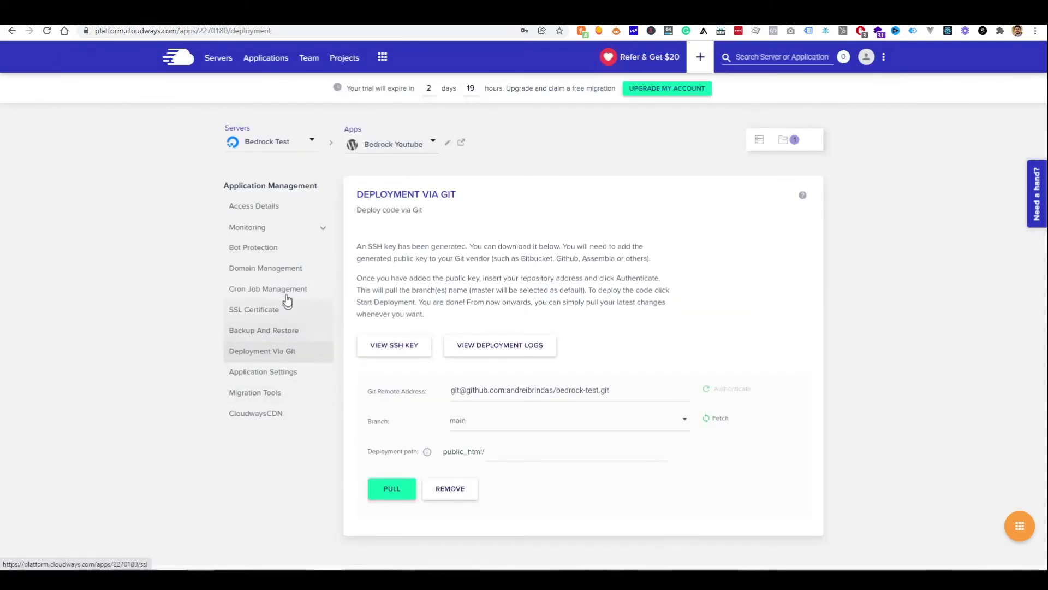
left_click(278, 377)
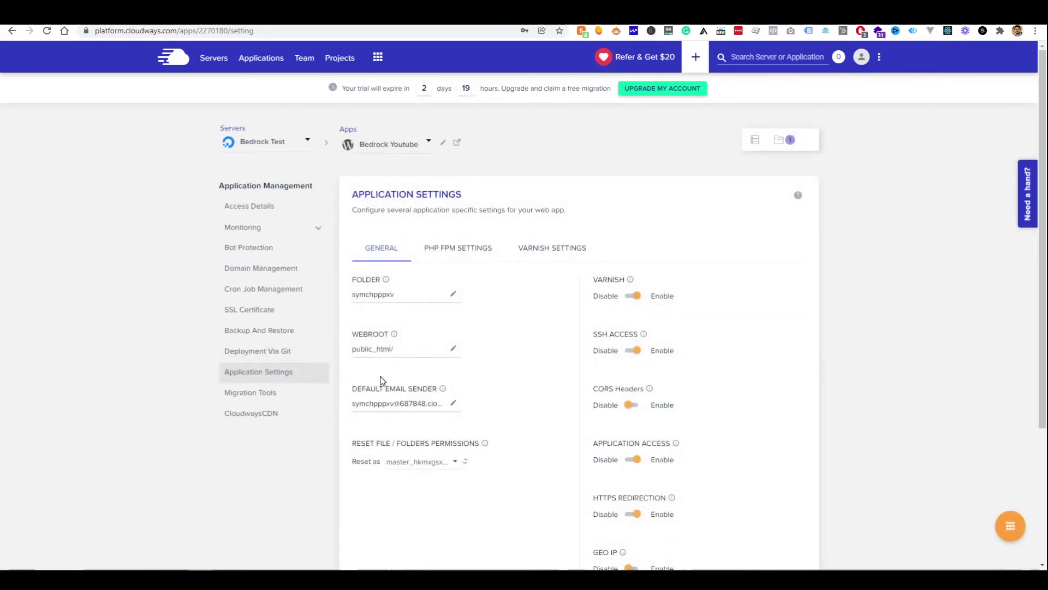
key("alt+Tab")
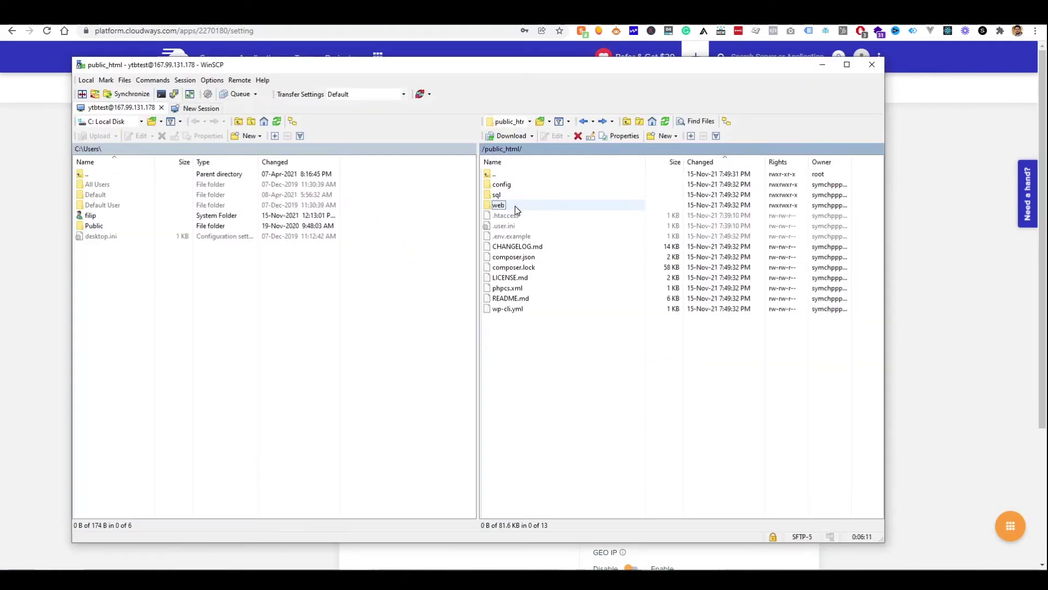
double_click(499, 205)
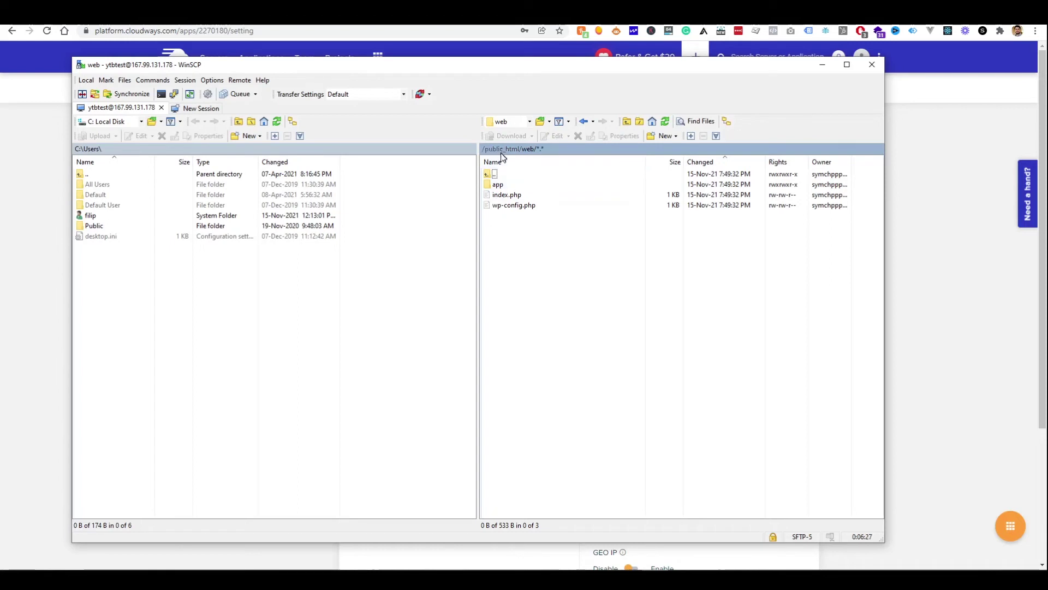
key("alt+Tab")
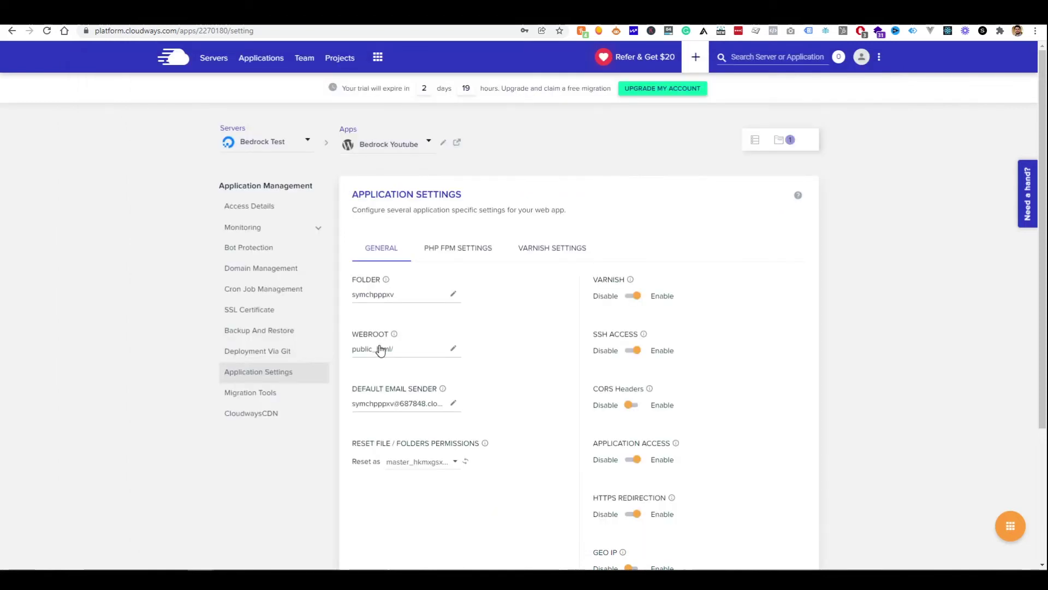
Change the Bedrock Youtube webroot from public_html/ to public_html/web and save
left_click(454, 349)
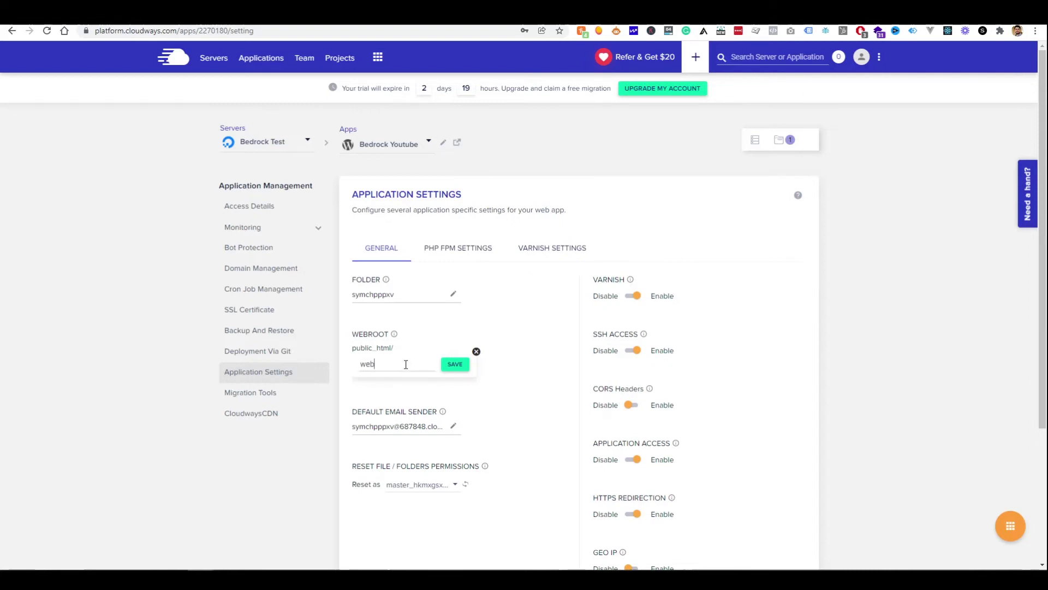
left_click(455, 364)
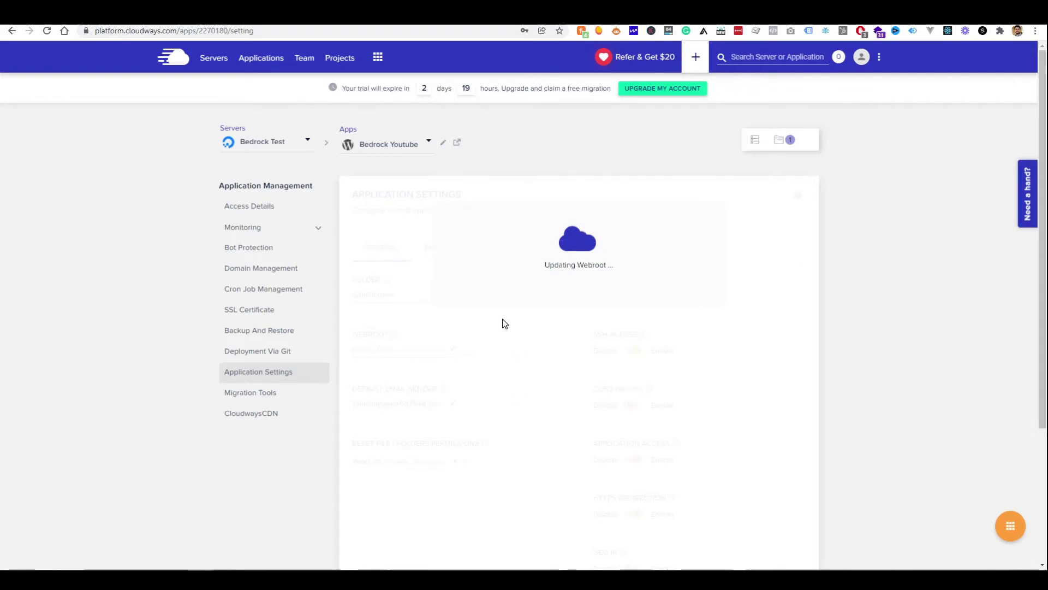
mouse_move(97, 561)
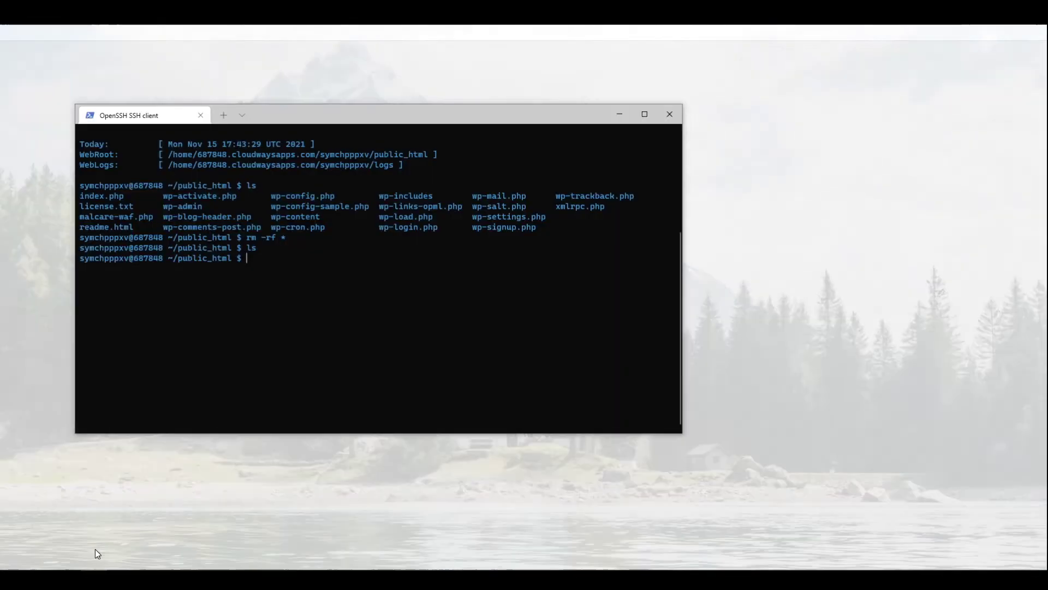
left_click(95, 549)
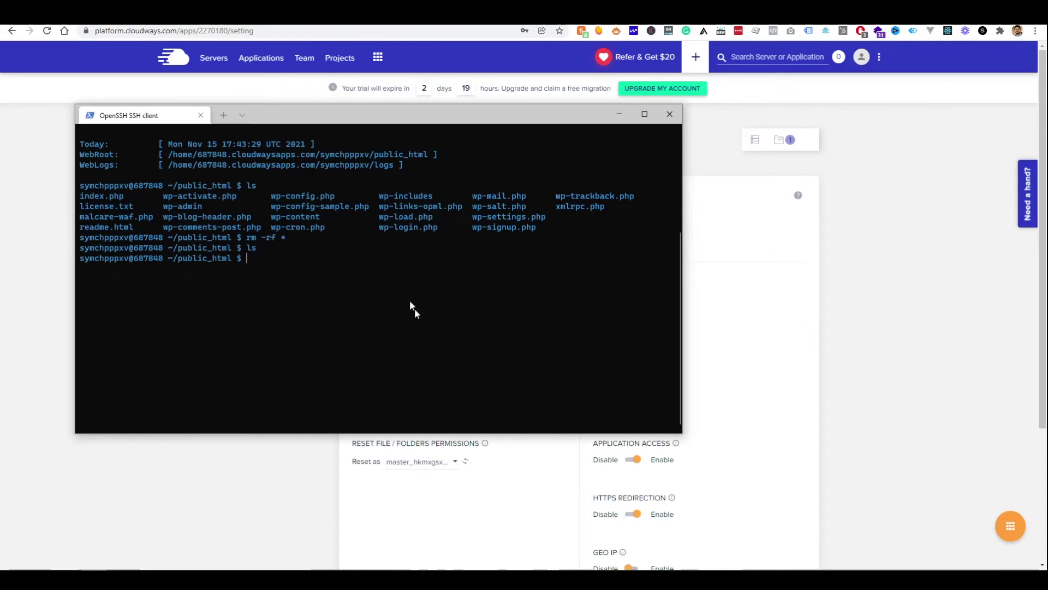
Run ls and composer install in public_html, creating the vendor folder
type("ls")
key("Return")
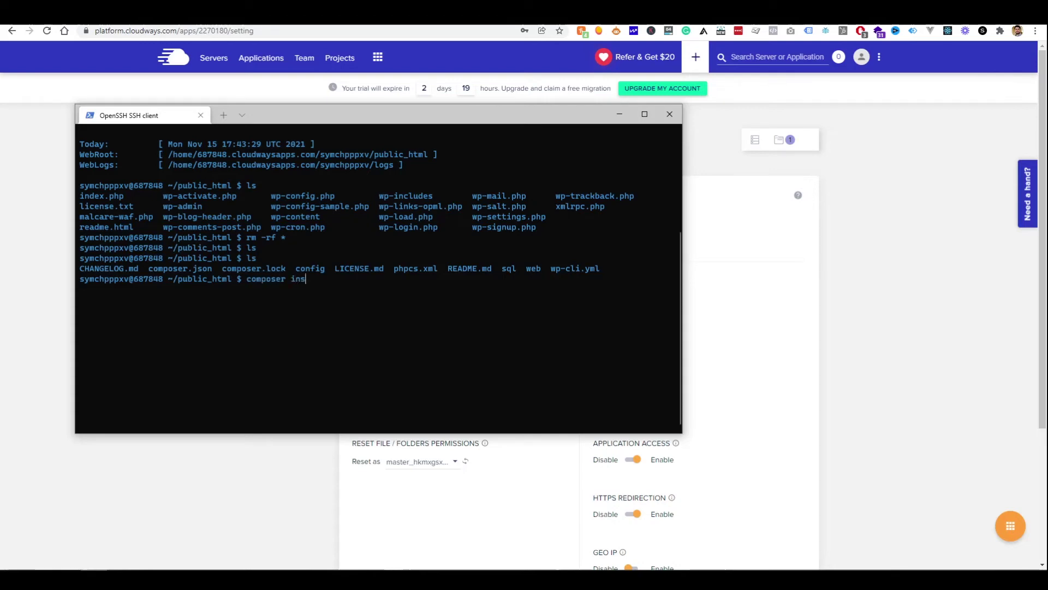
key("Return")
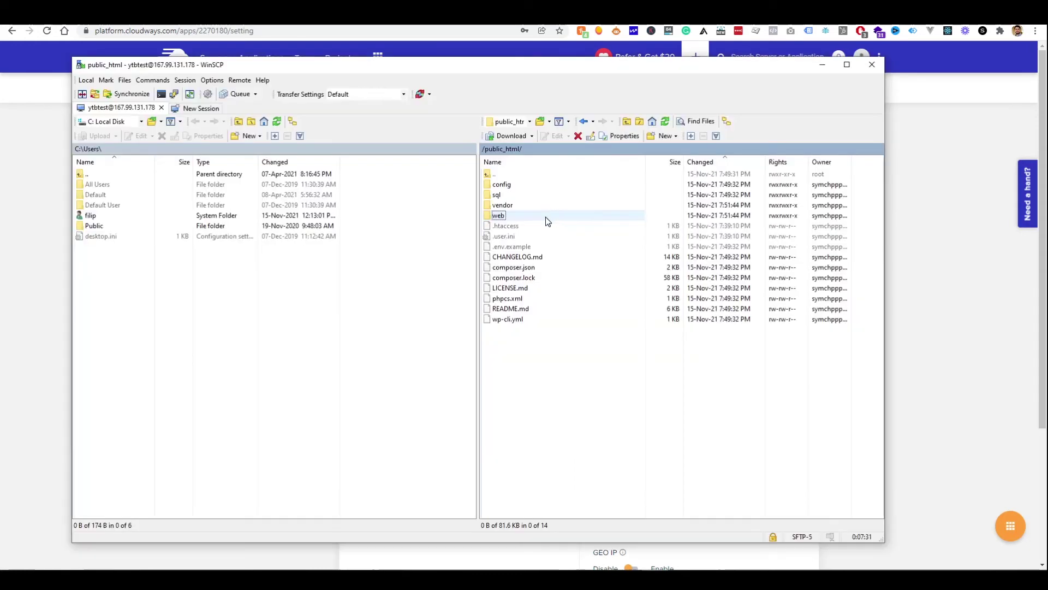
Browse the server's vendor, web and web/app folders, then return to public_html
double_click(519, 206)
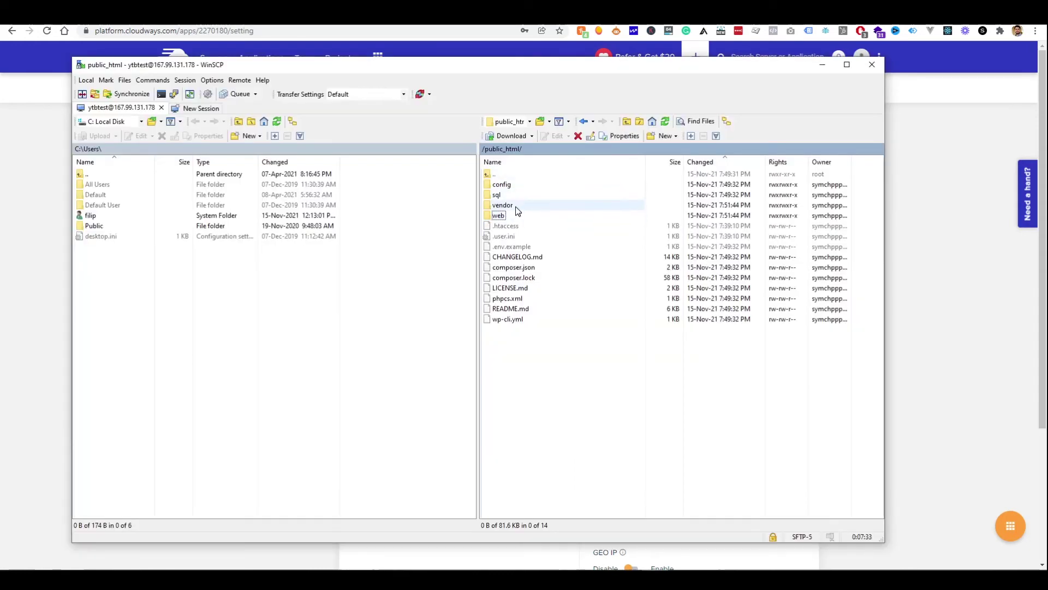
double_click(513, 174)
double_click(500, 217)
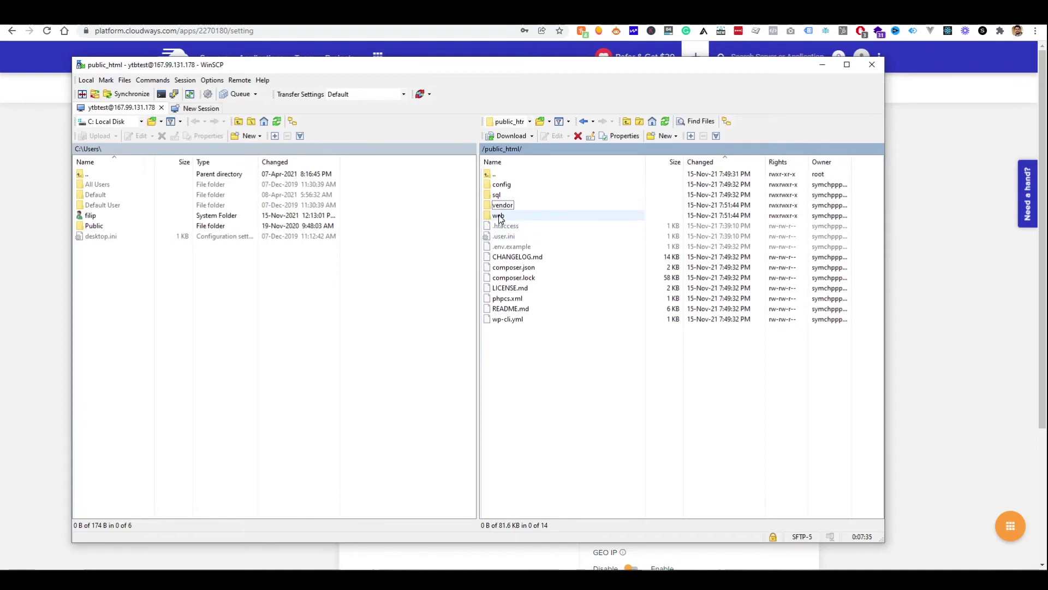
left_click(507, 186)
double_click(507, 185)
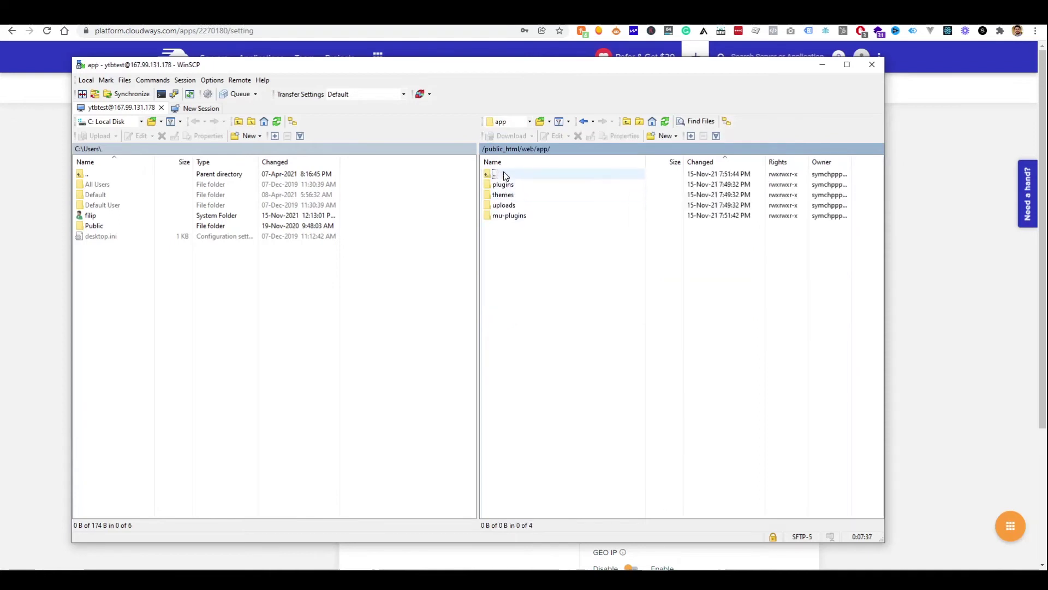
double_click(507, 174)
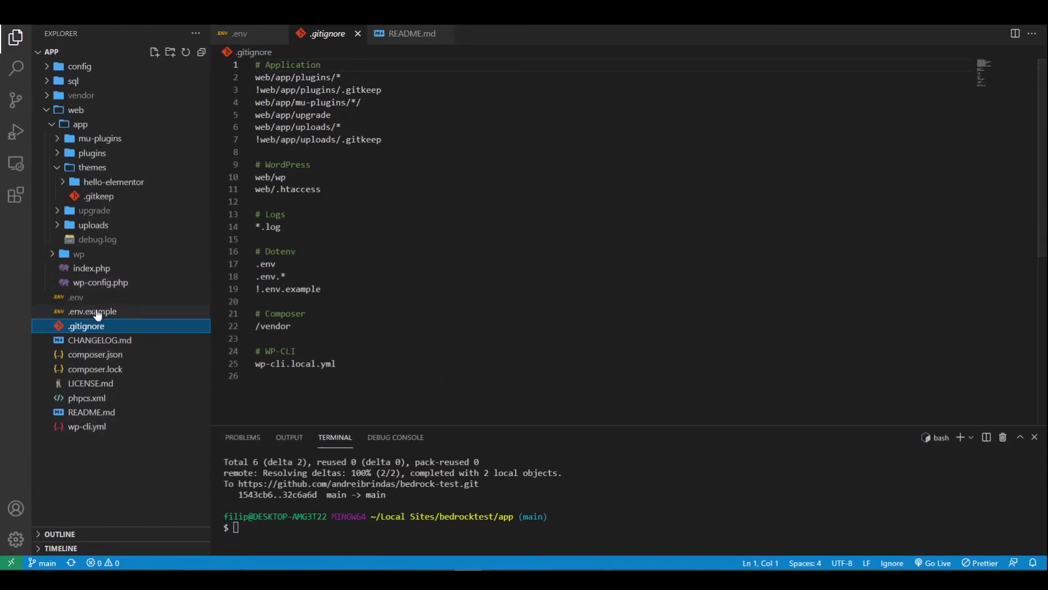
Open .env and select the production value of WP_ENV on line 13
left_click(76, 297)
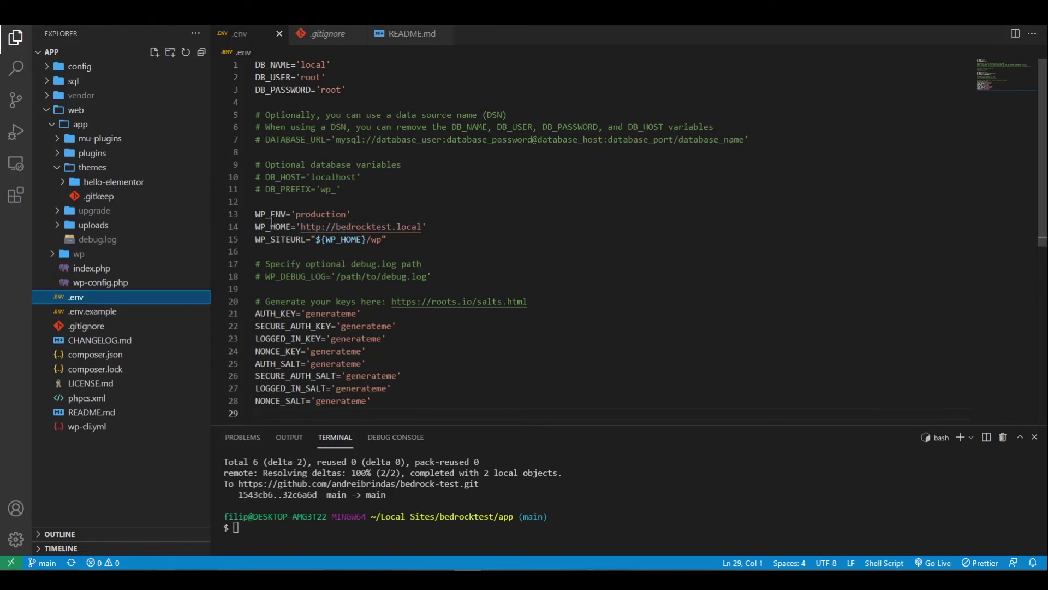
double_click(314, 216)
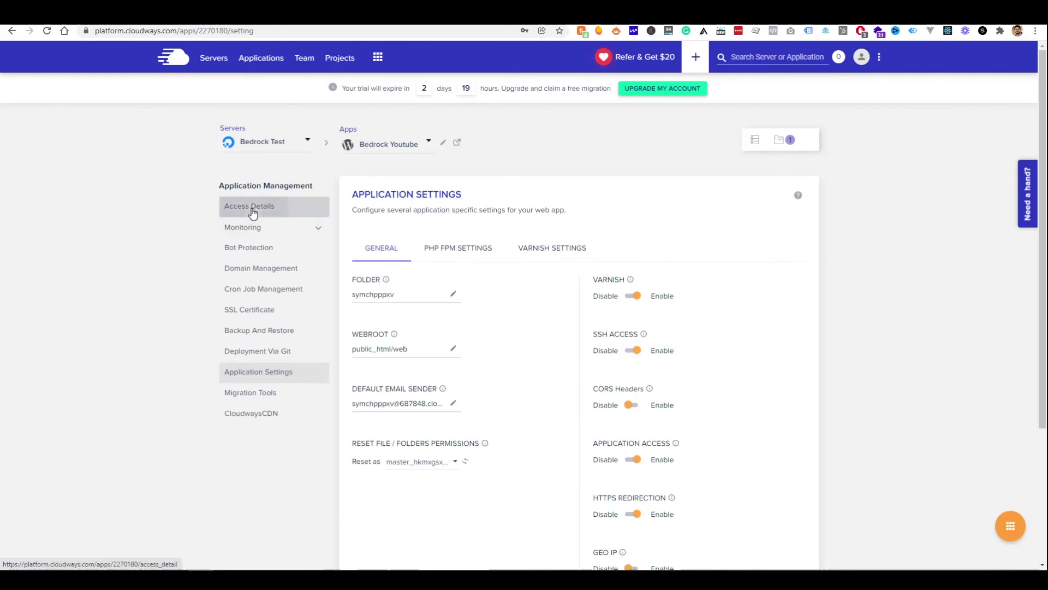
Open Access Details and launch the Application URL in a new tab
left_click(253, 207)
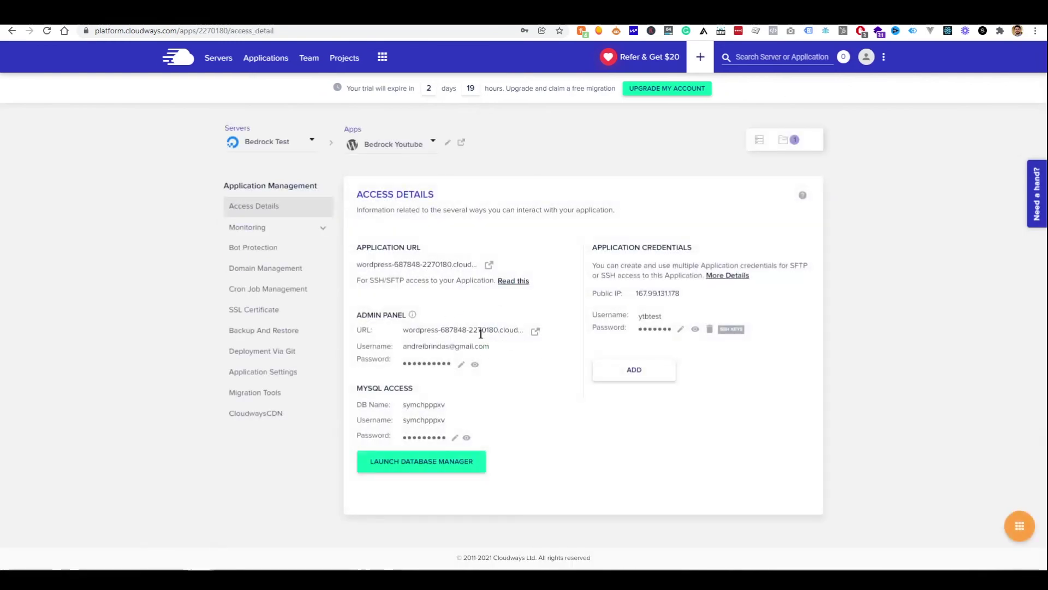
left_click(490, 266)
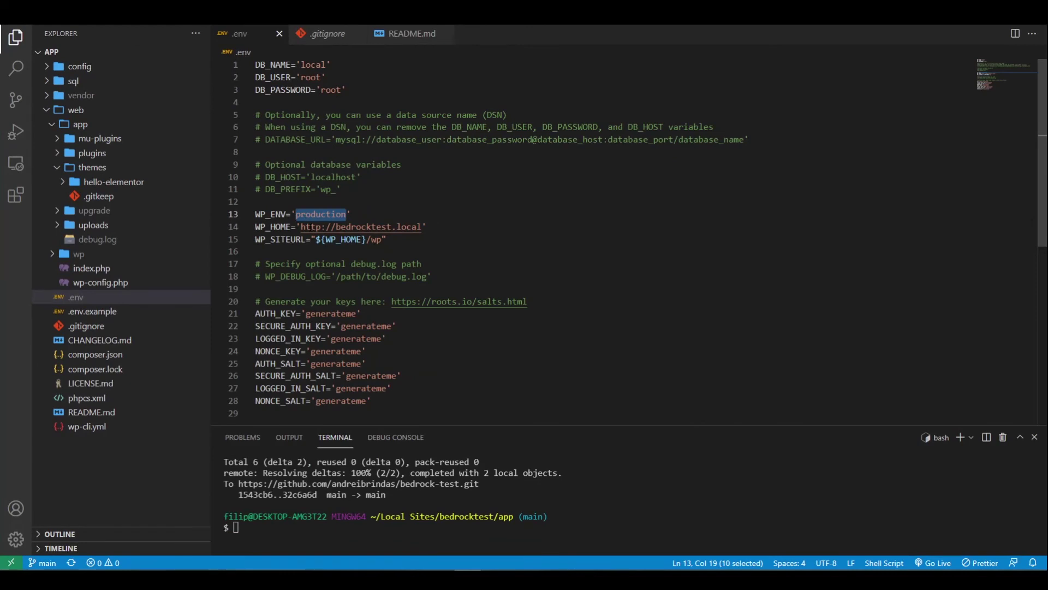
Replace the bedrocktest.local WP_HOME URL on line 14 with the cloudwaysapps address
left_click_drag(300, 227, 421, 226)
type("https://wordpress-687848-2270180.cloudwaysapps.com/")
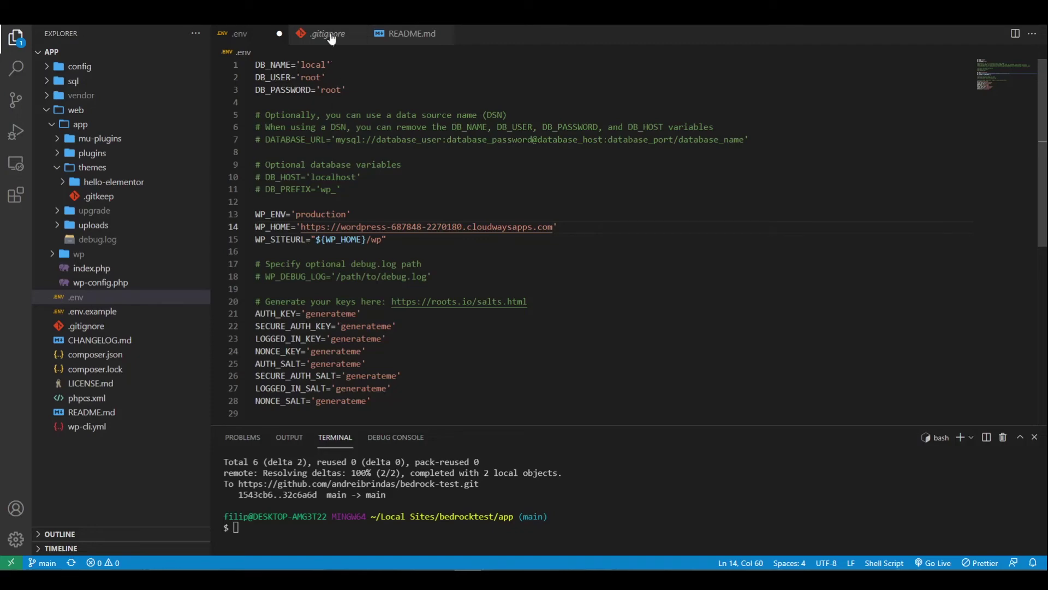
key("alt+Tab")
key("ctrl+Tab")
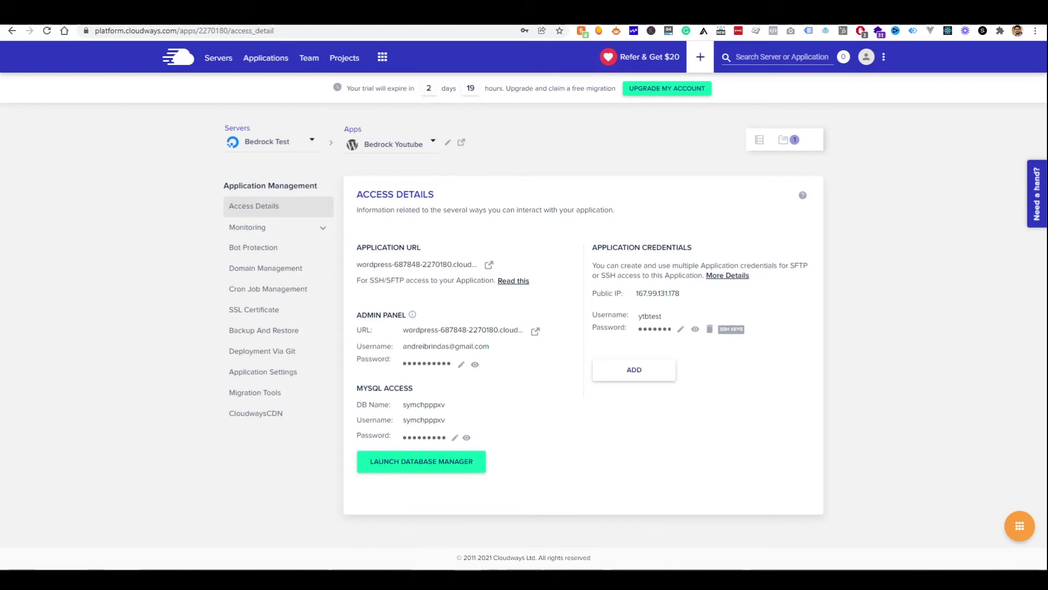
Add the updated .env file to the server's public_html in WinSCP
key("alt+Tab")
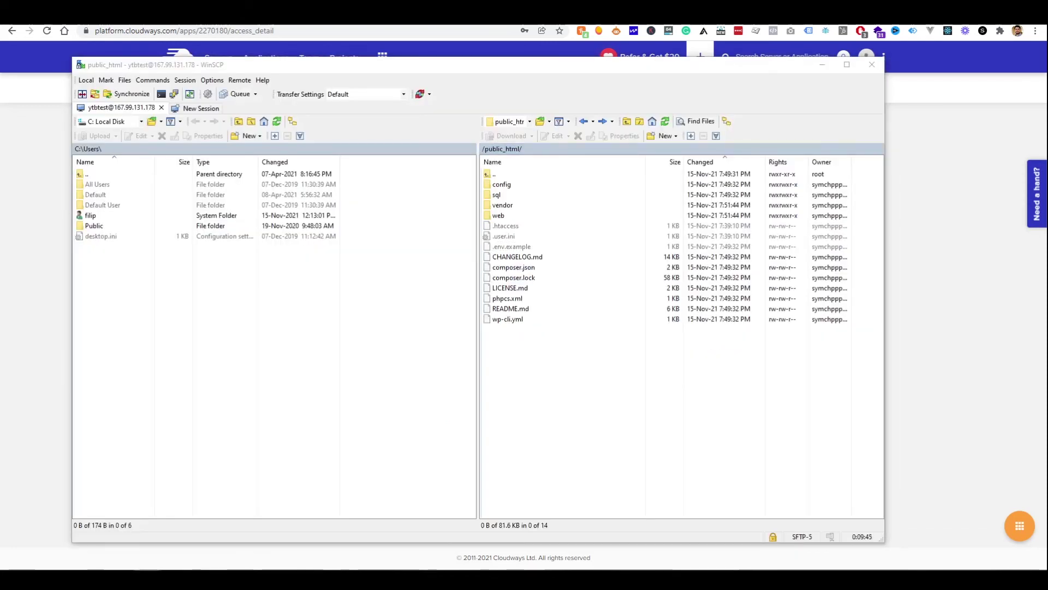
left_click(675, 390)
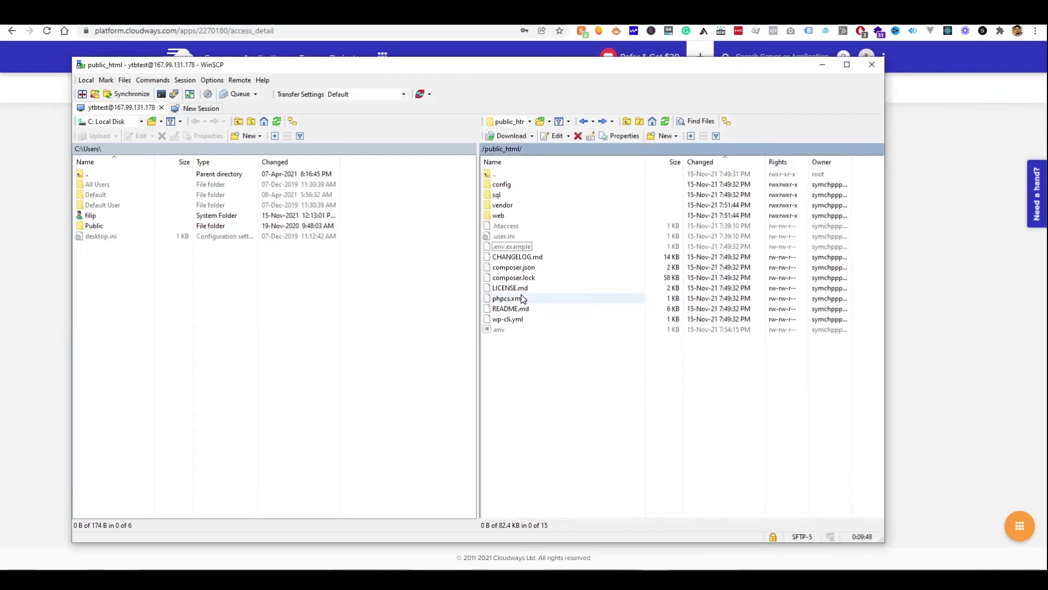
key("alt+Tab")
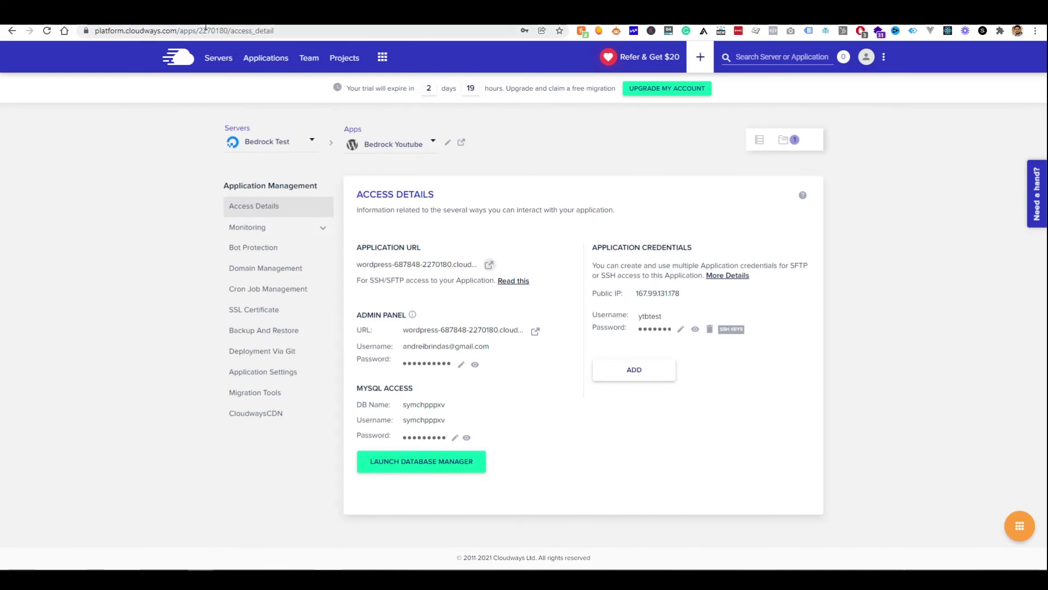
Load the live site's /wp/wp-admin login page by editing the URL
key("alt+Left")
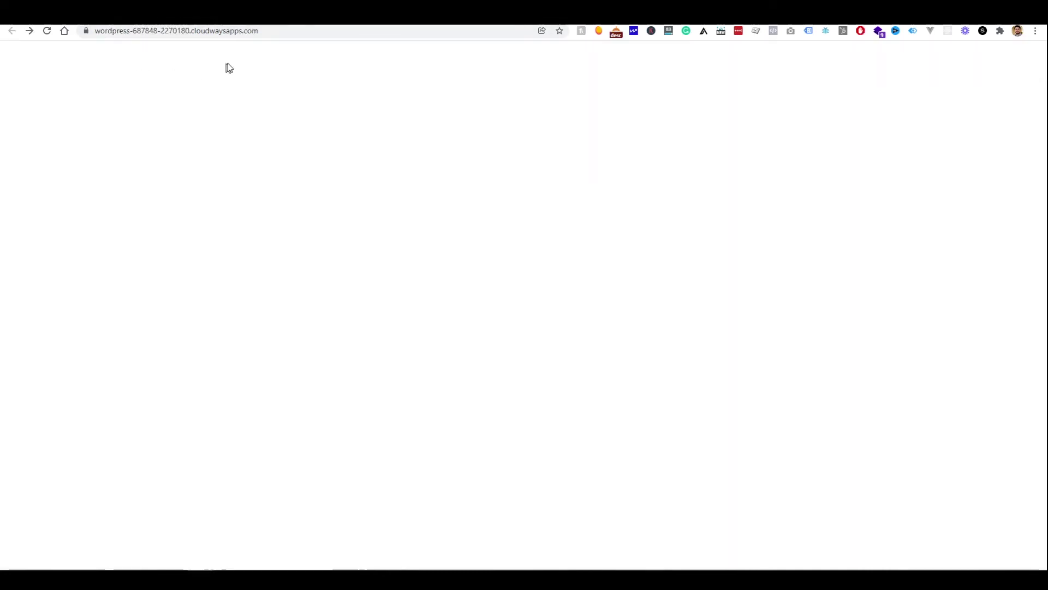
left_click(325, 31)
left_click(324, 31)
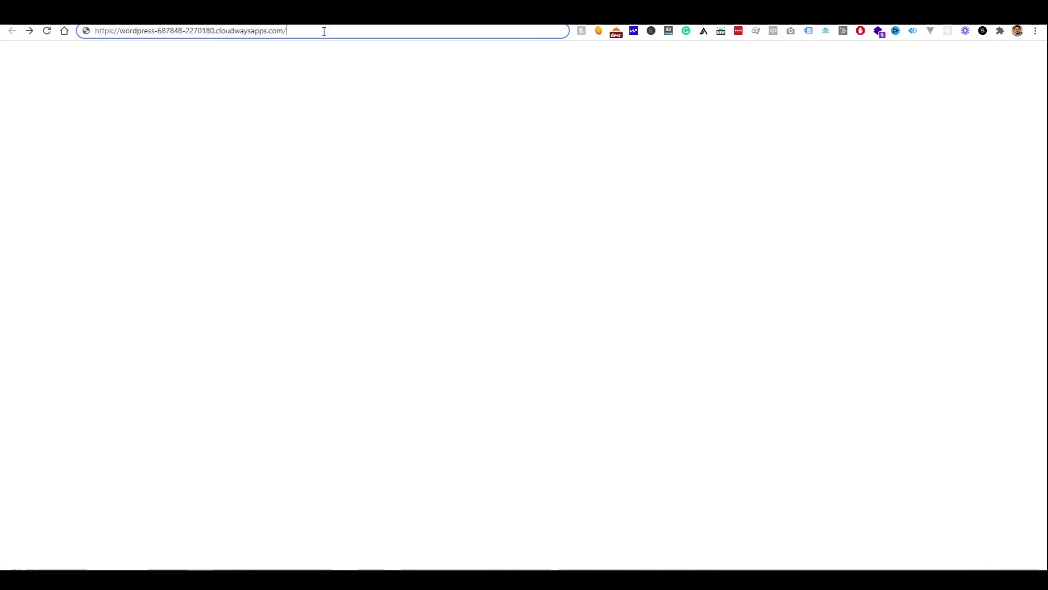
type("admin")
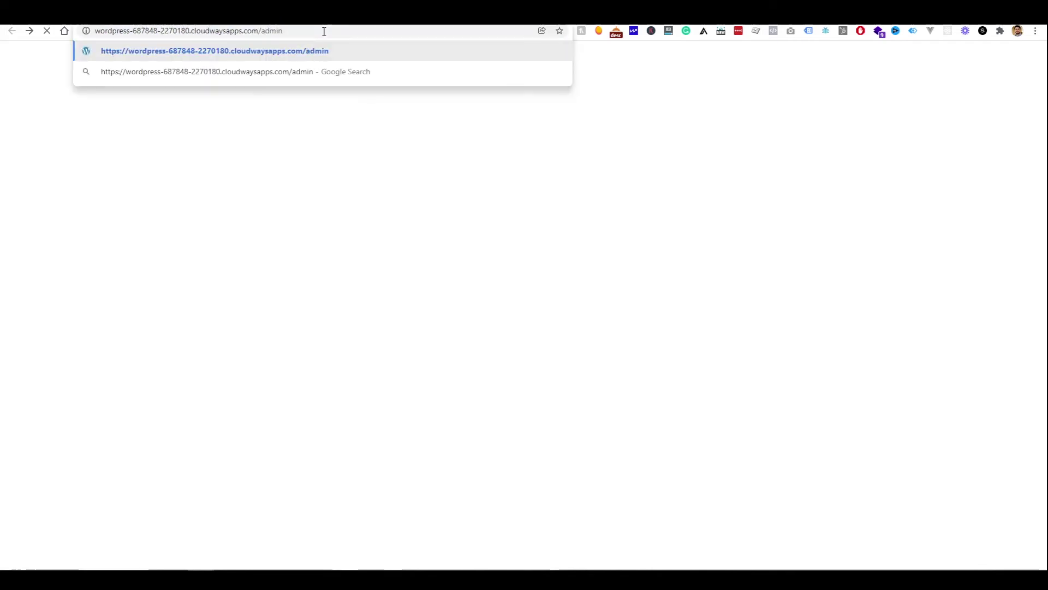
key("Return")
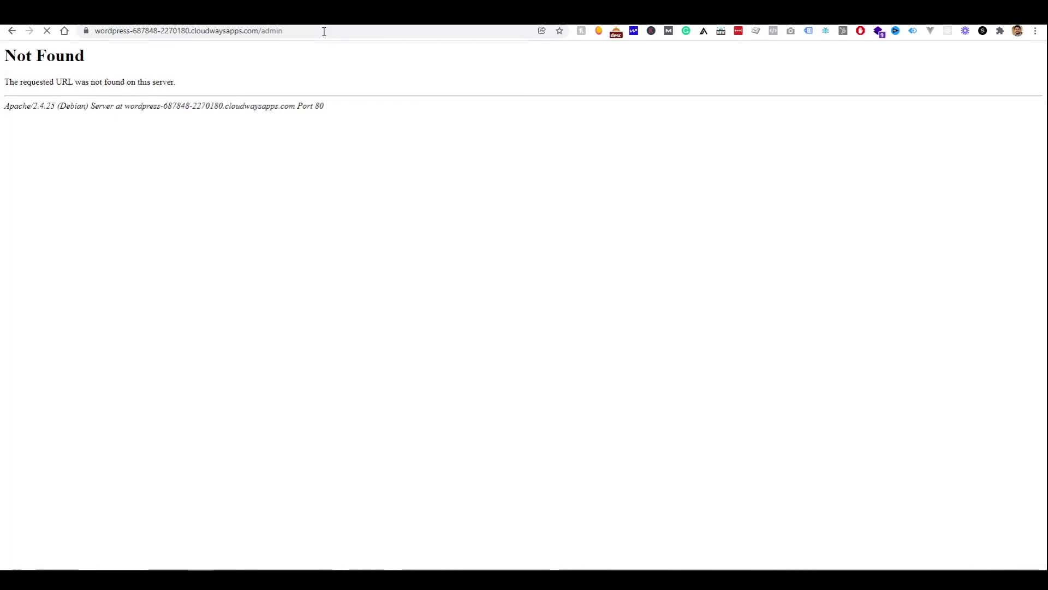
left_click(324, 31)
double_click(325, 31)
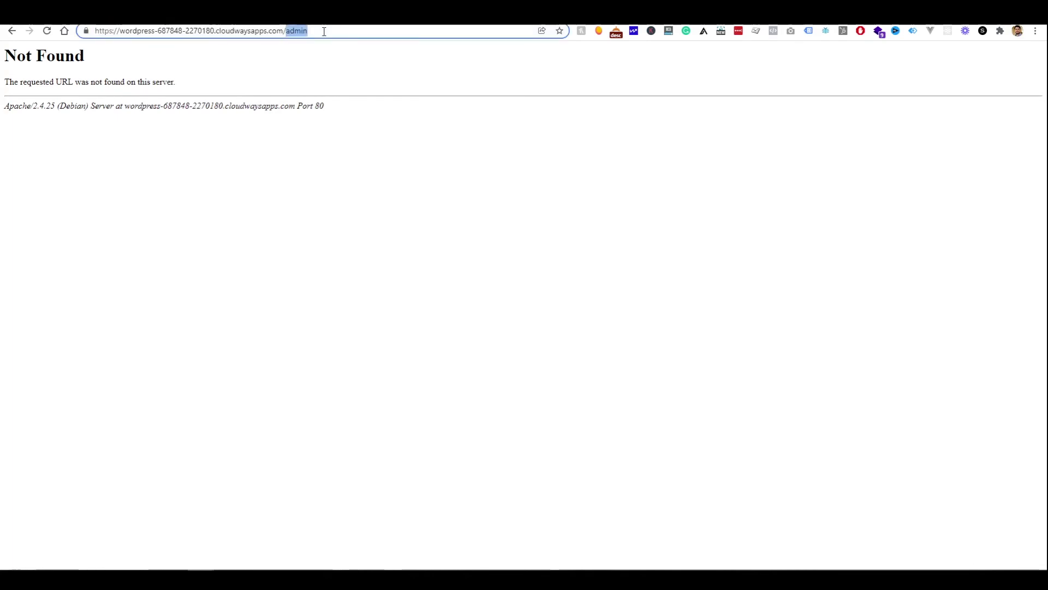
type("wp/wp")
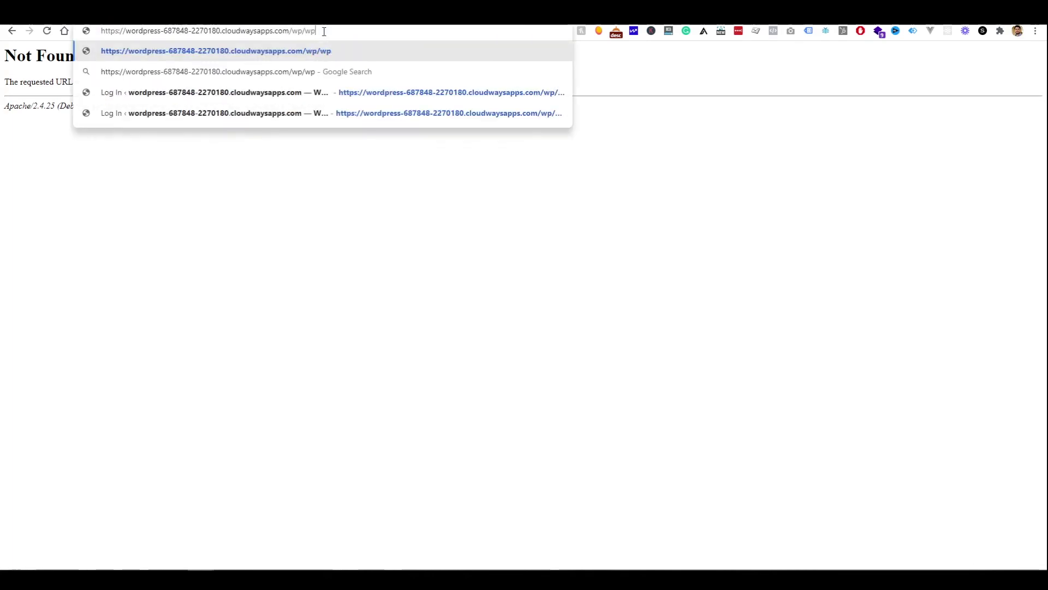
type("-amin")
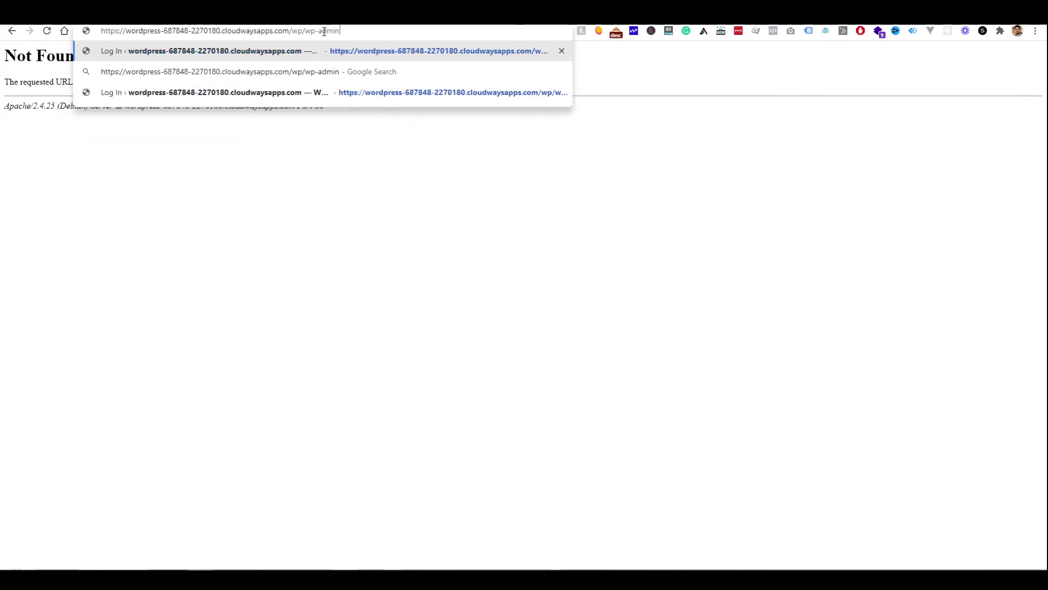
key("Return")
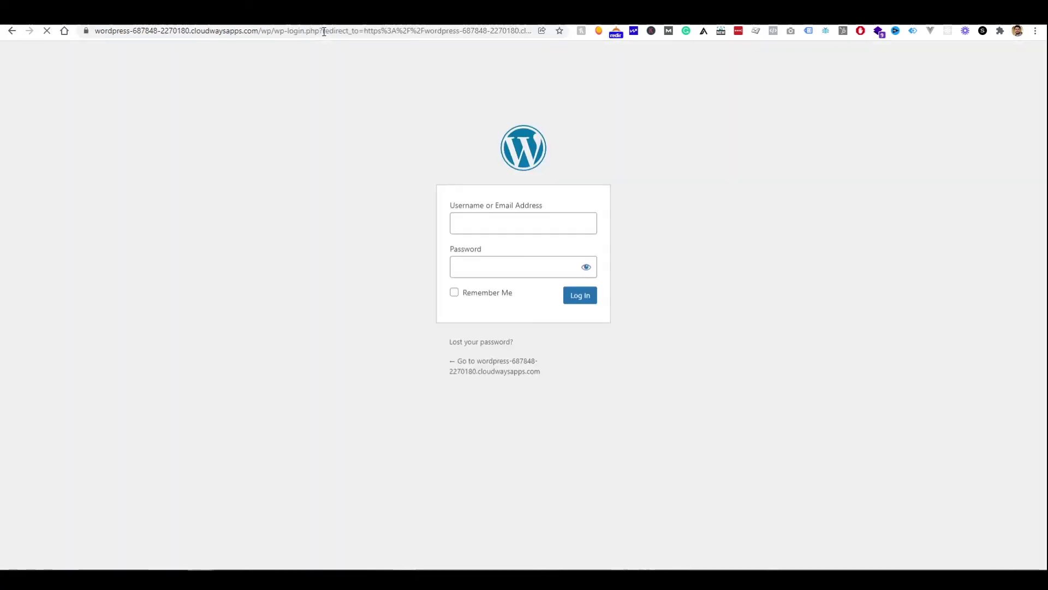
Log in with the admin username and password copied from Cloudways Access Details
key("ctrl+Tab")
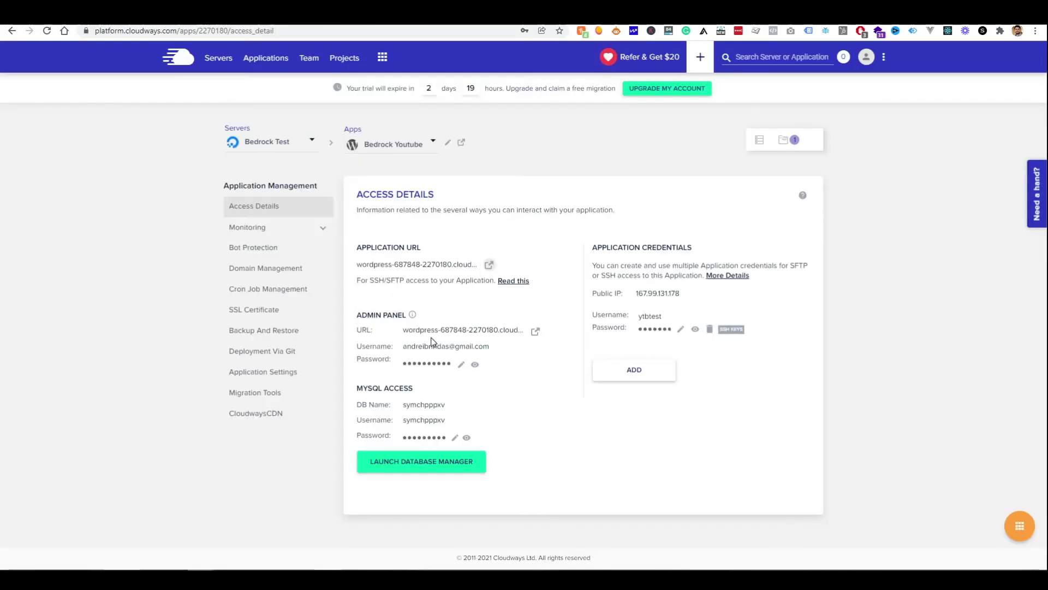
key("ctrl+Tab")
key("ctrl+Tab")
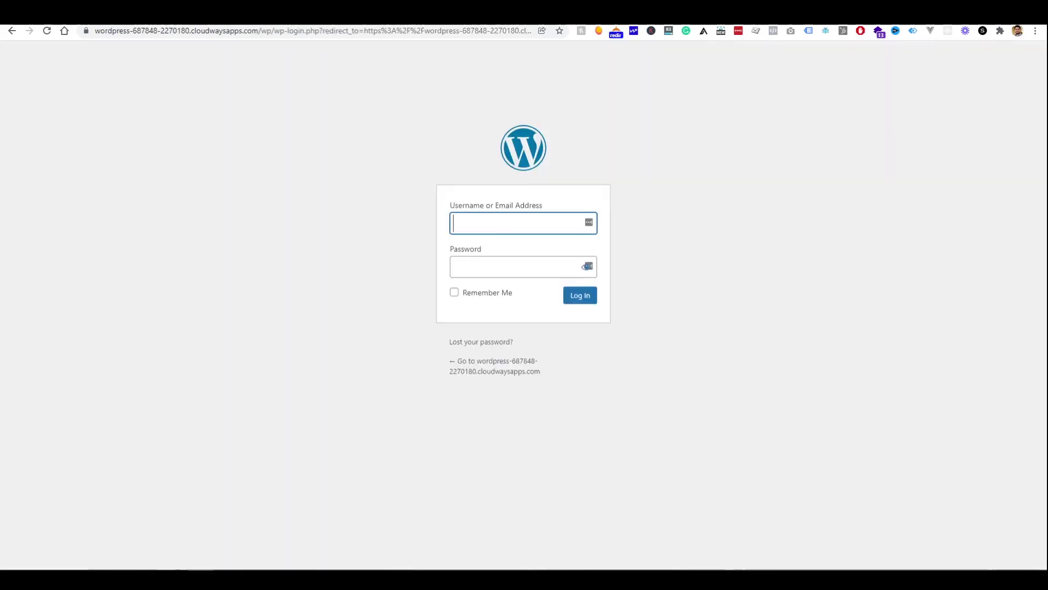
key("ctrl+Tab")
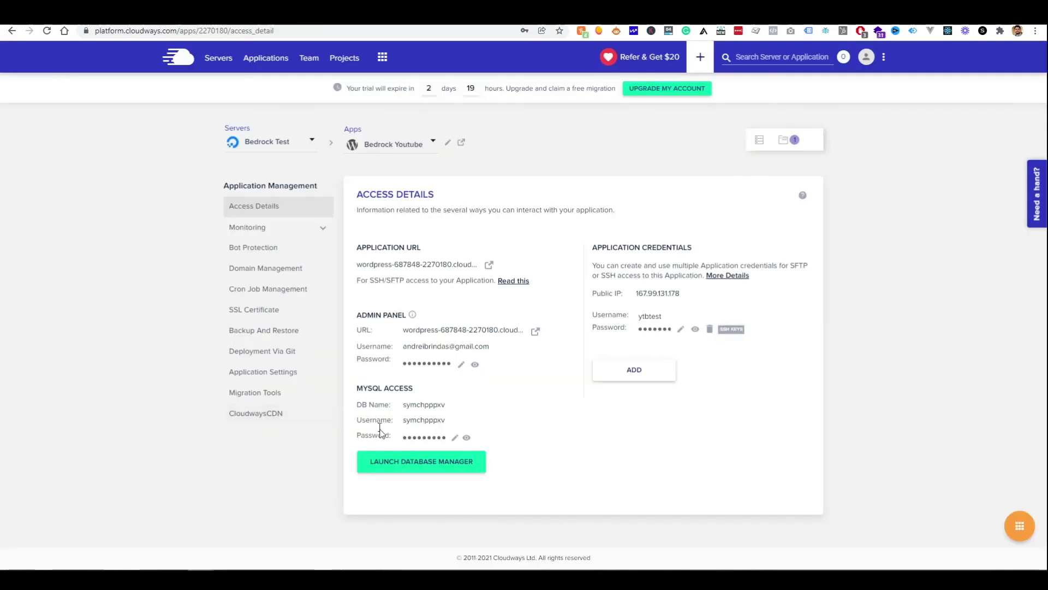
key("ctrl+Tab")
key("Tab")
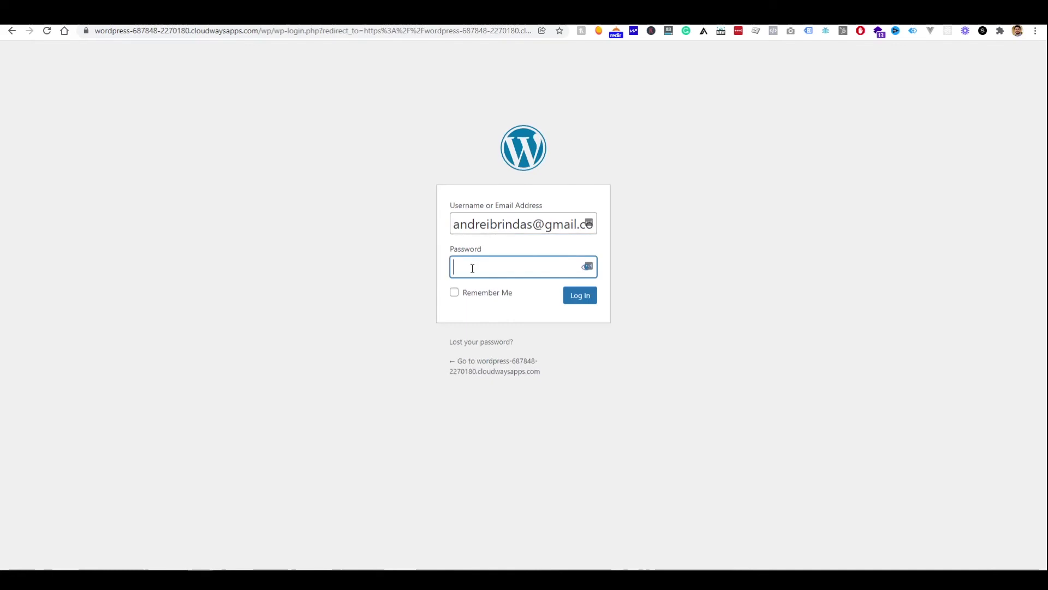
key("ctrl+v")
left_click(595, 296)
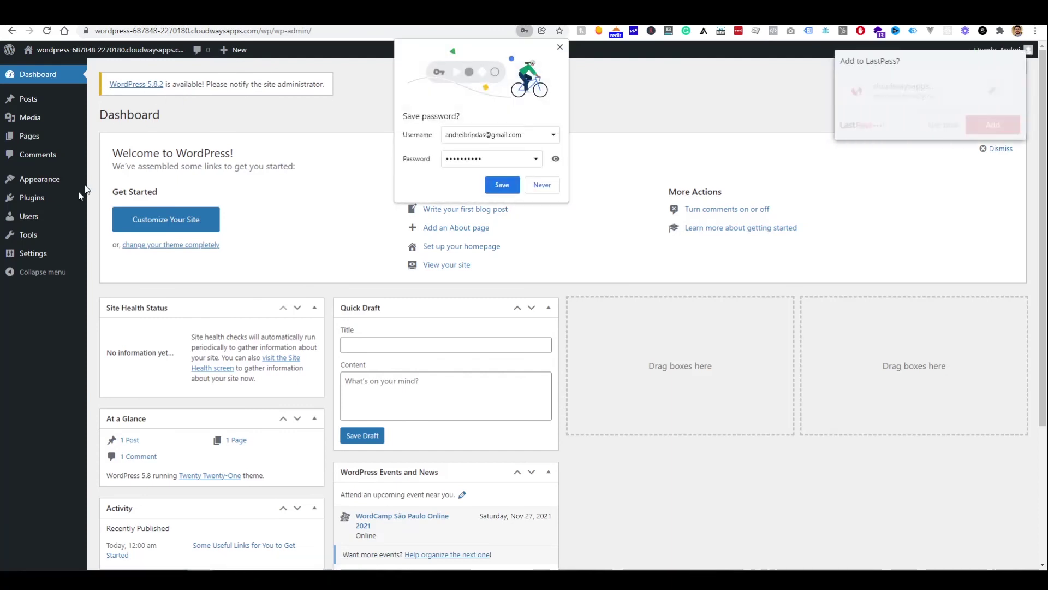
Activate the Hello Elementor theme, then open the live front page showing its Archives listing
mouse_move(50, 186)
left_click(110, 181)
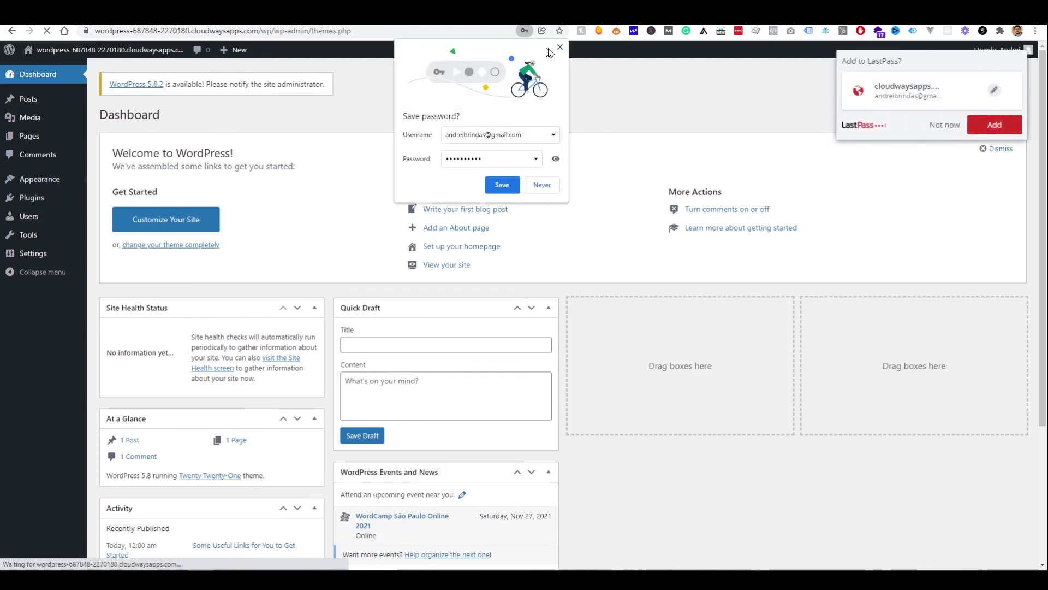
left_click(561, 48)
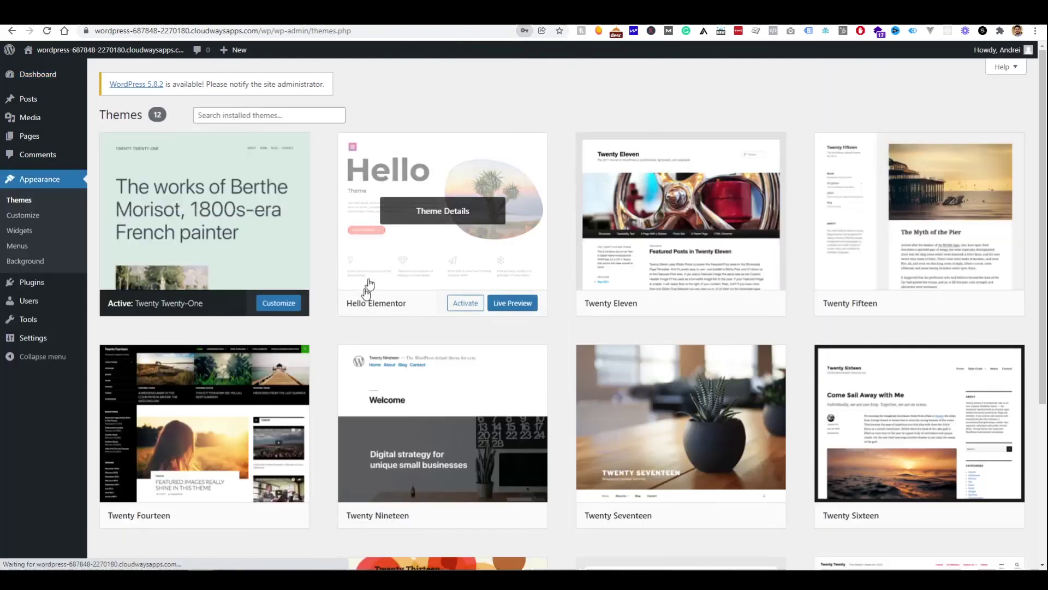
left_click(463, 309)
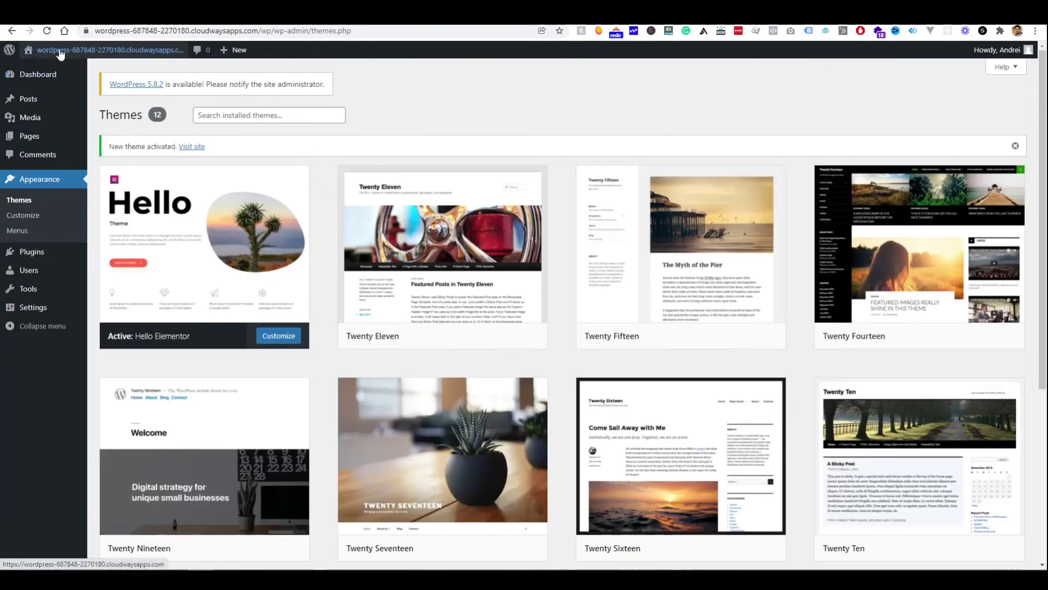
left_click(65, 52)
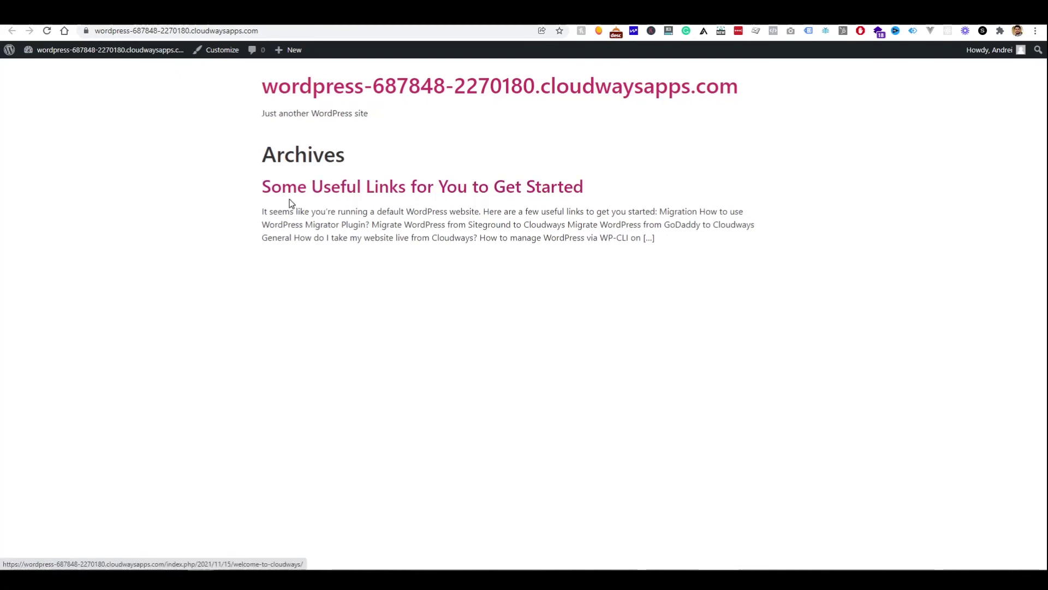
mouse_move(284, 50)
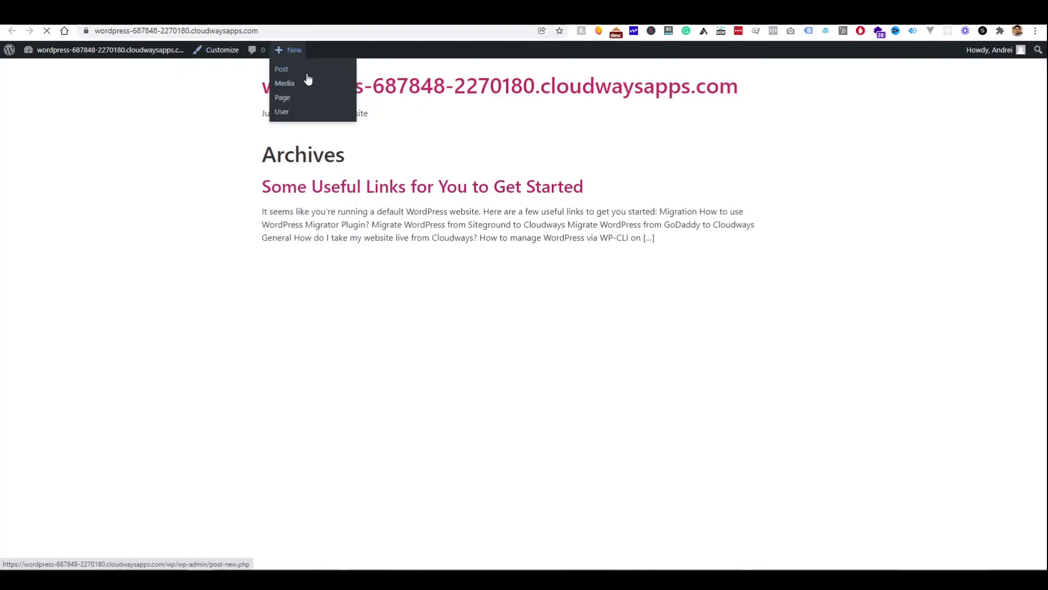
Draft a new post titled 'New post' with the body text 'hello this is a new'
left_click(307, 75)
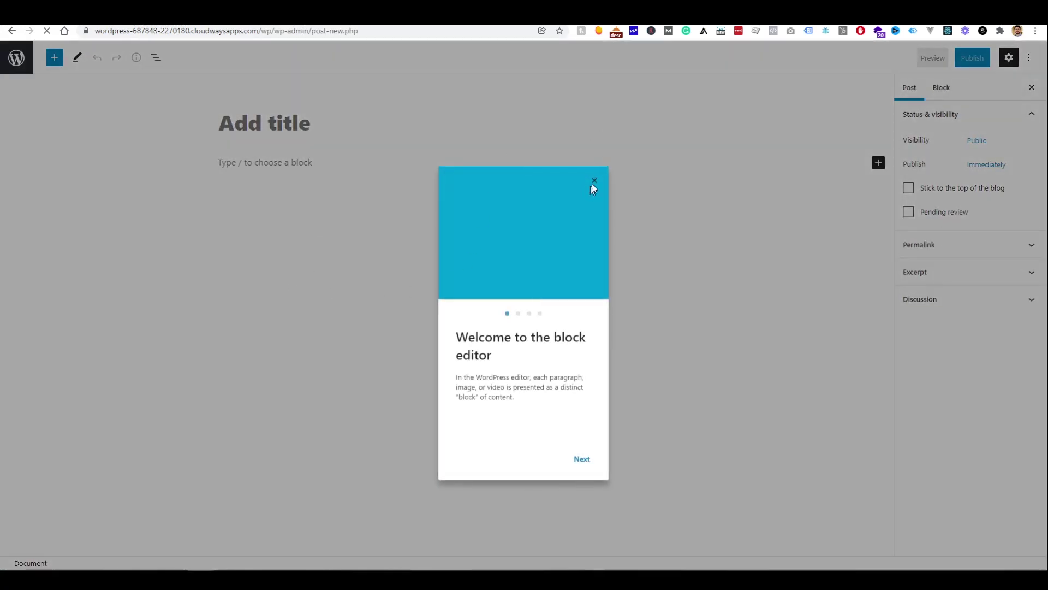
left_click(595, 179)
left_click(274, 131)
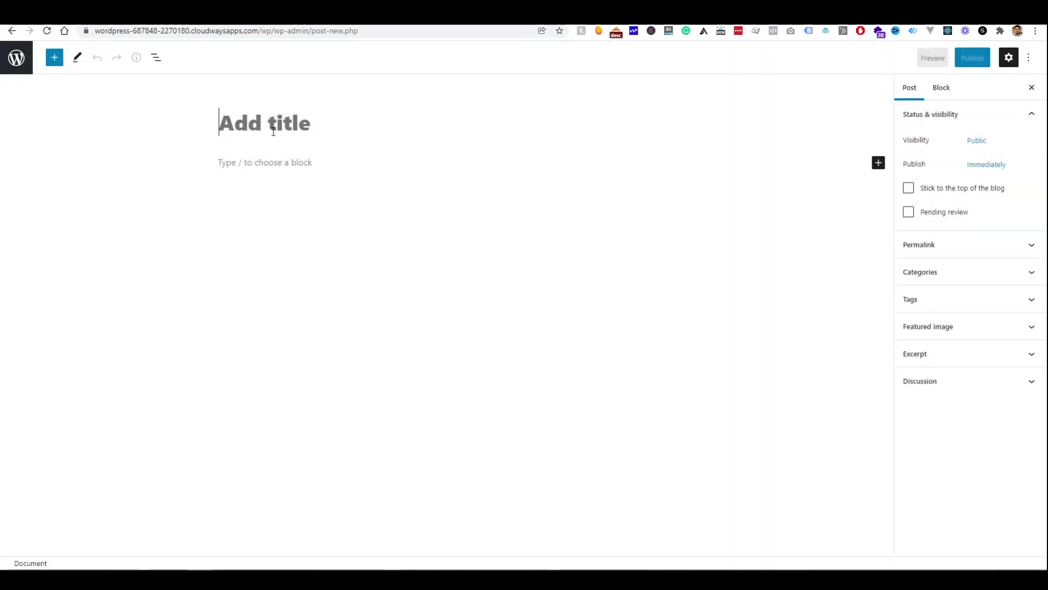
type("New post")
key("Return")
type("h")
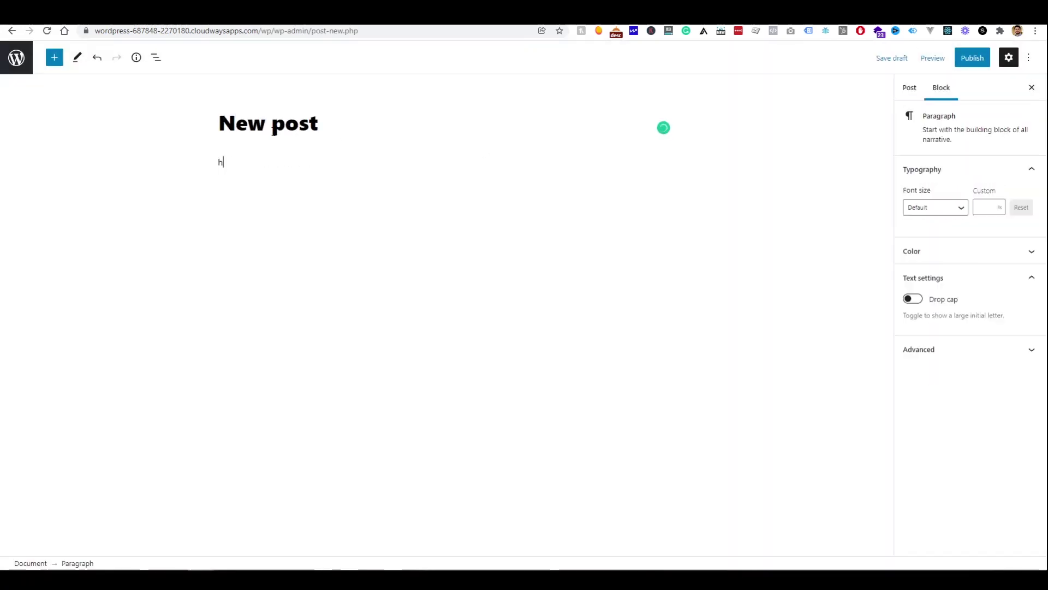
type("ello this is a new post")
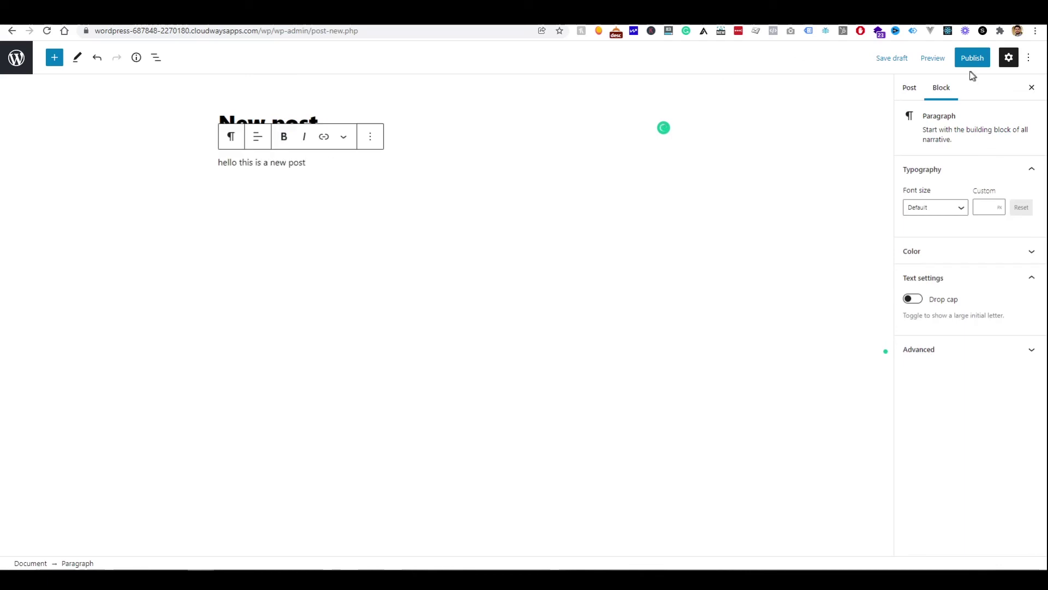
Publish the post and view it live, noting the date-based path in its URL
left_click(971, 64)
left_click(949, 66)
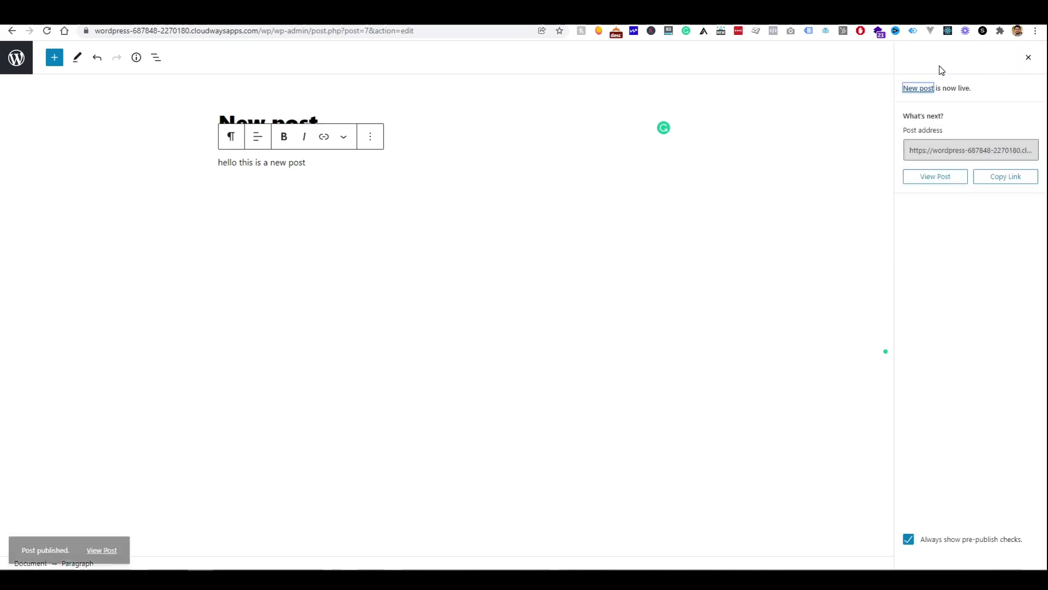
left_click(932, 174)
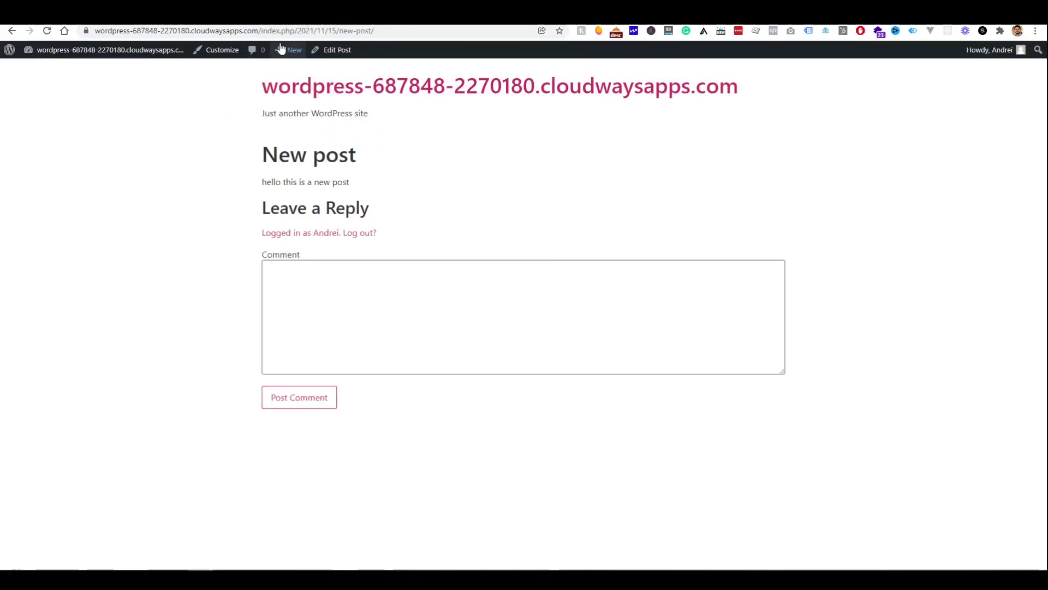
left_click_drag(283, 31, 458, 33)
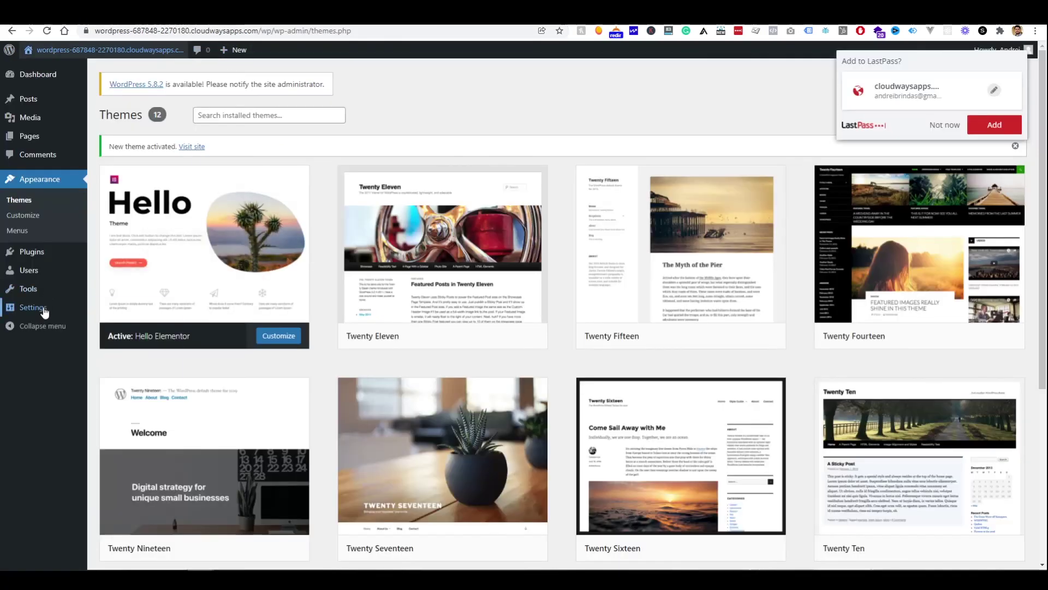
Set the permalink structure to Post name and save the change
mouse_move(45, 312)
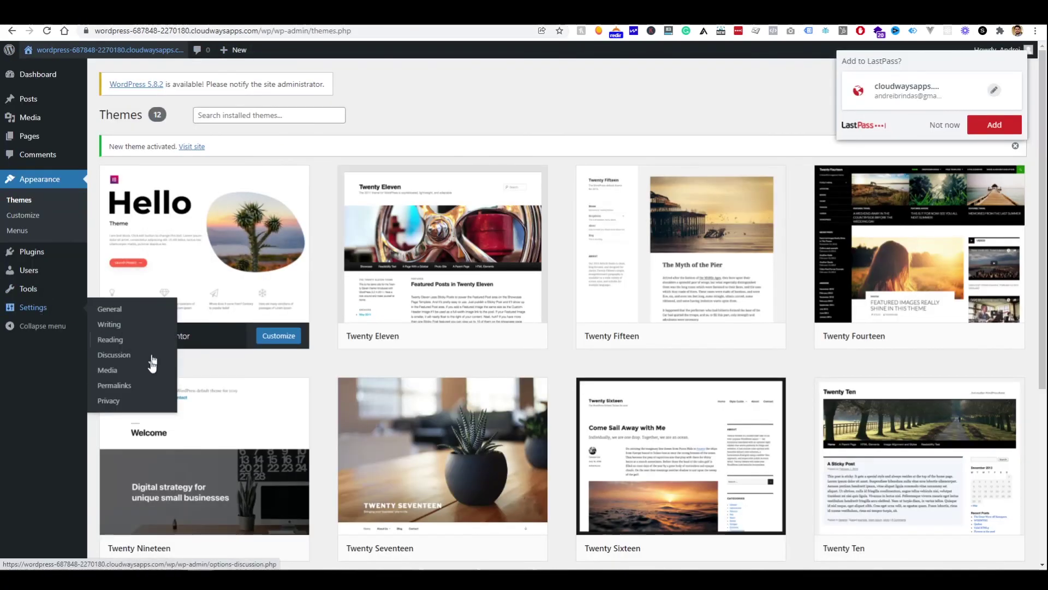
left_click(139, 387)
scroll(180, 417, "down", 1)
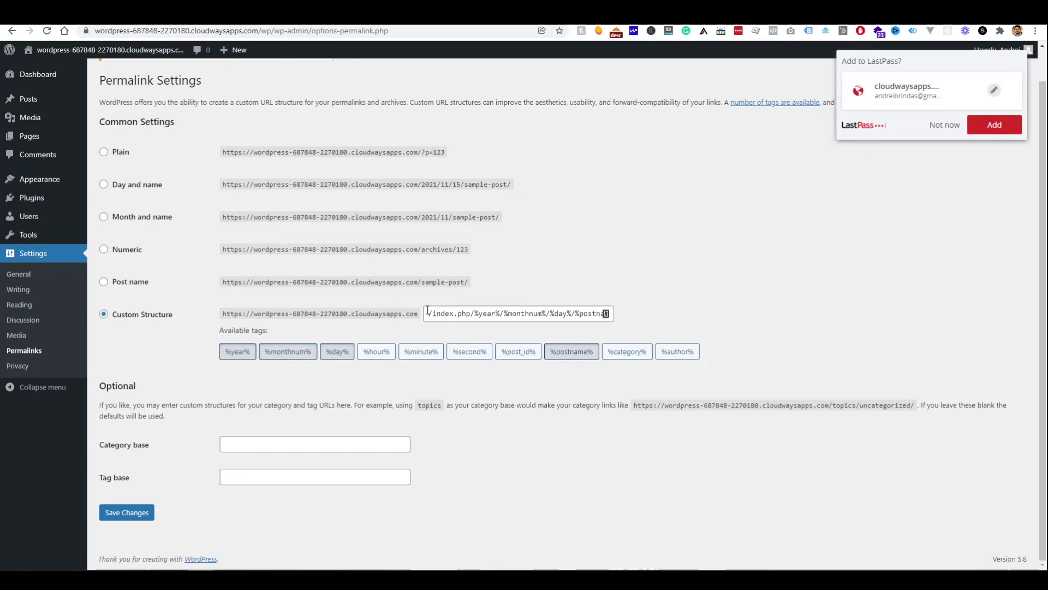
left_click_drag(428, 310, 673, 326)
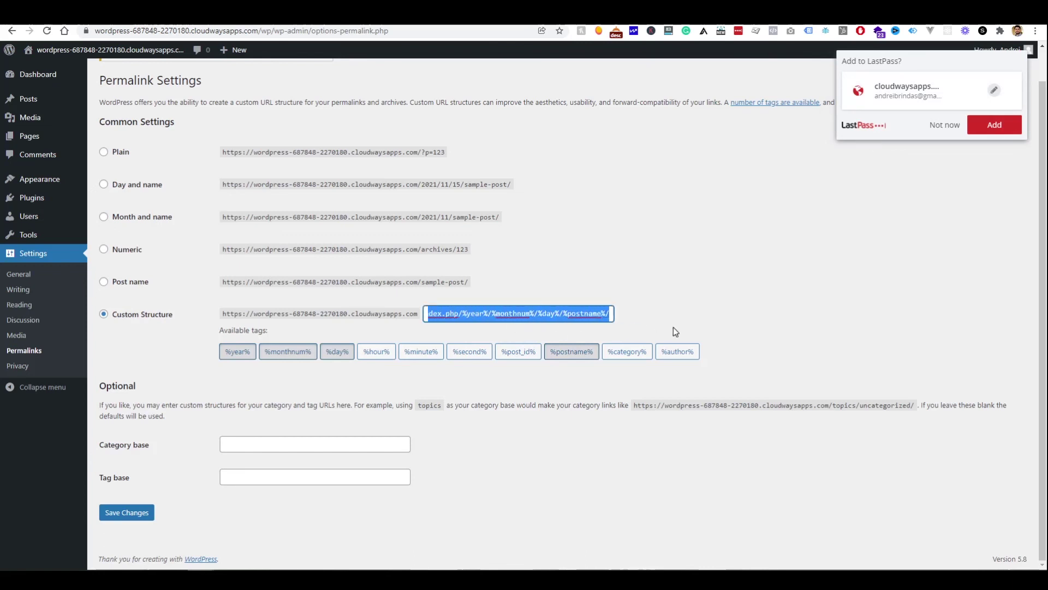
left_click(130, 285)
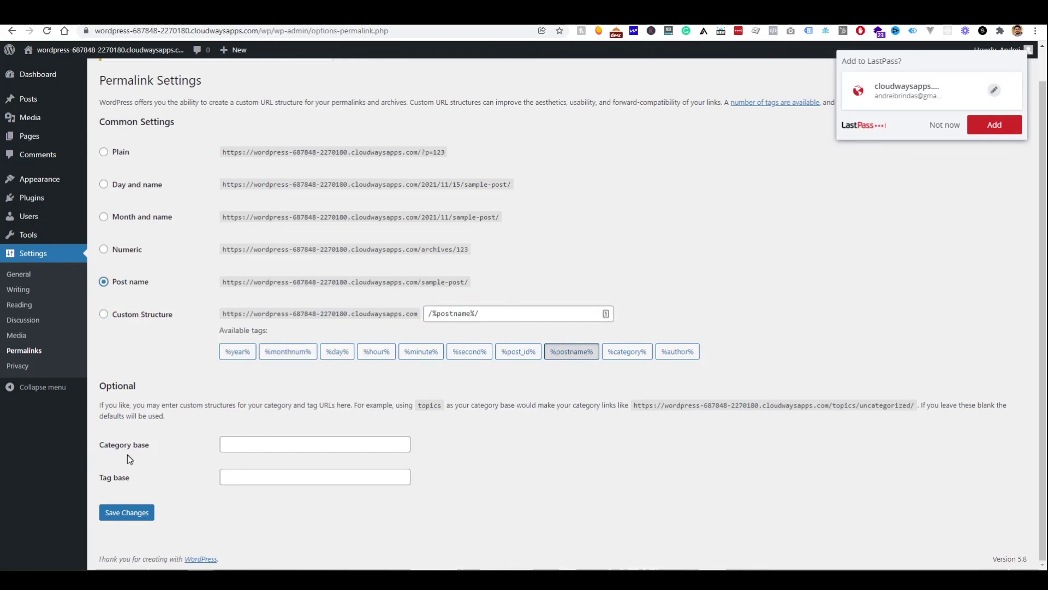
left_click(127, 513)
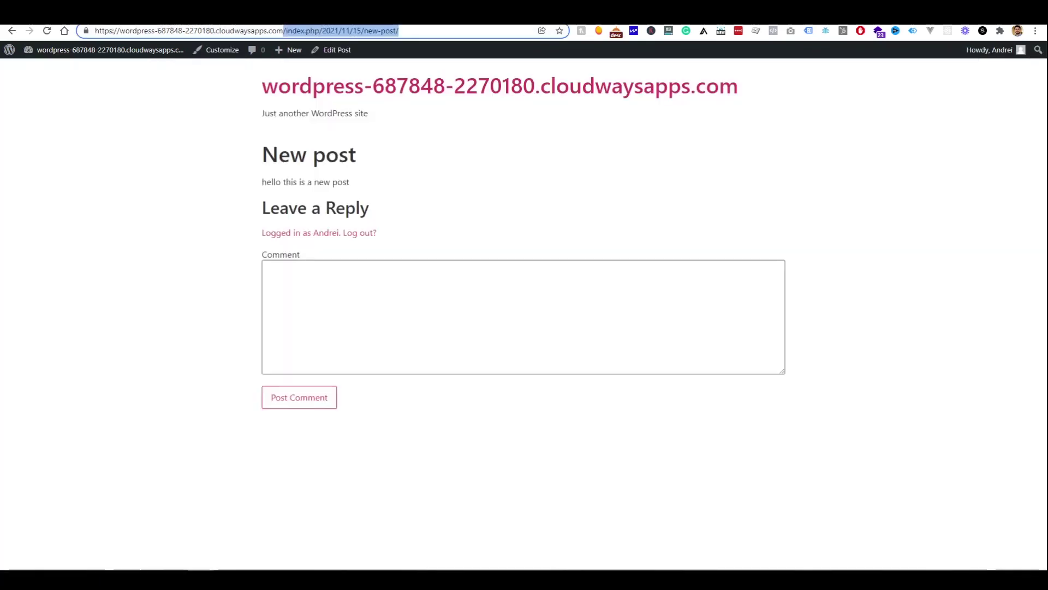
Load the home page and open 'New post' to confirm its /new-post/ address
key("BackSpace")
key("Return")
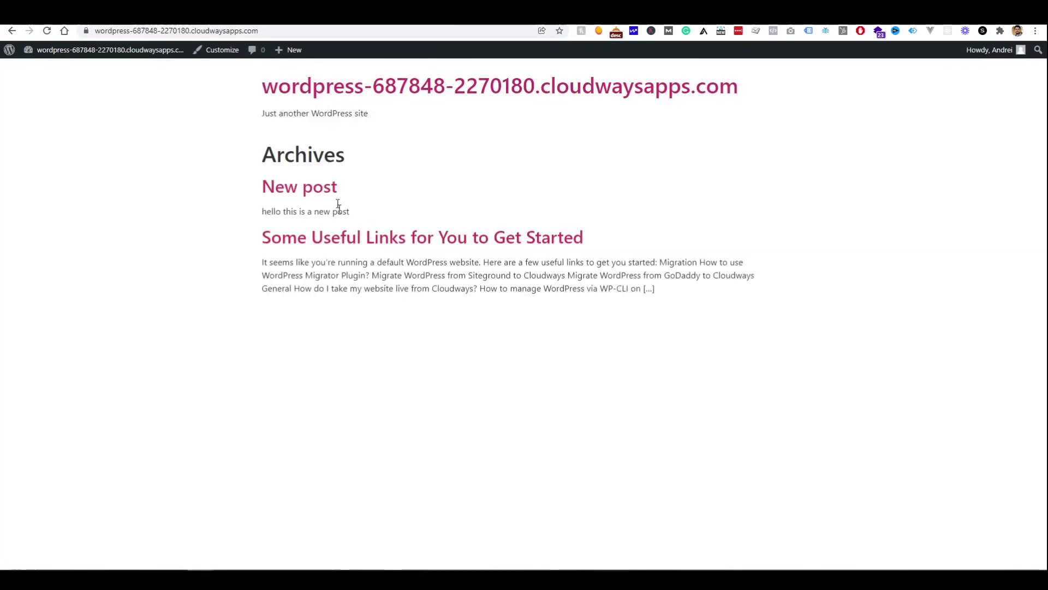
left_click(311, 195)
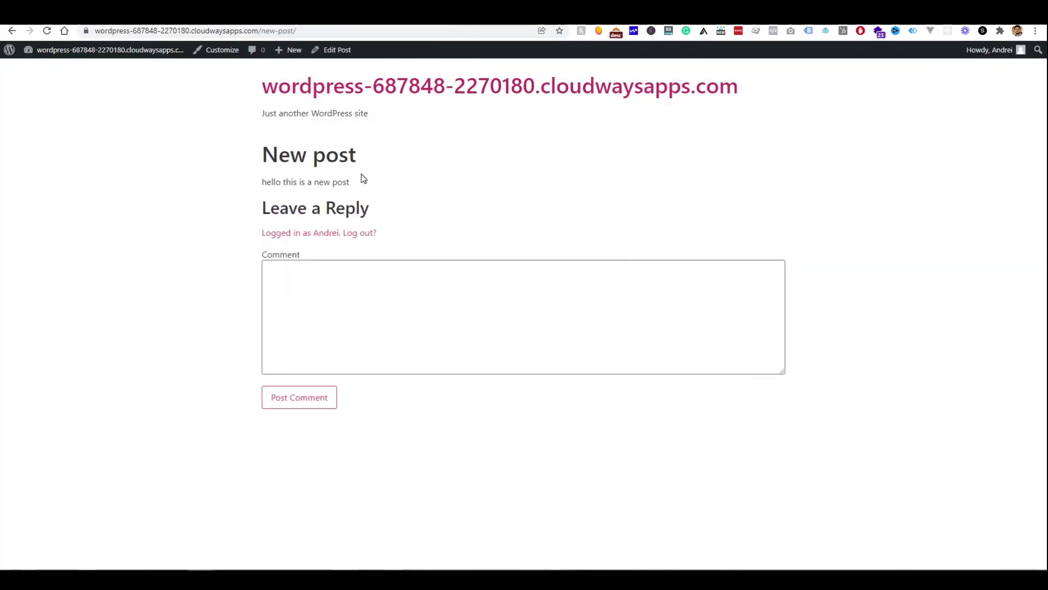